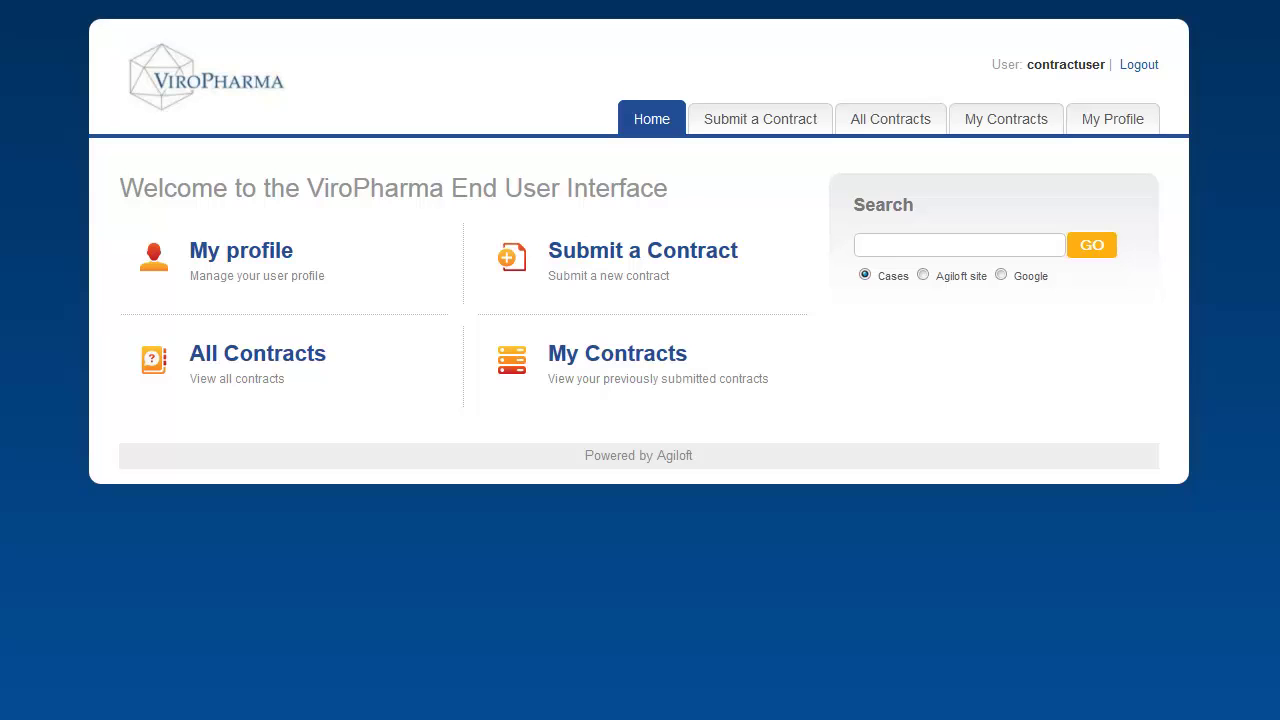
Start a new contract submission, choosing the internal contract owner and titling it "Test Contract".
click(663, 253)
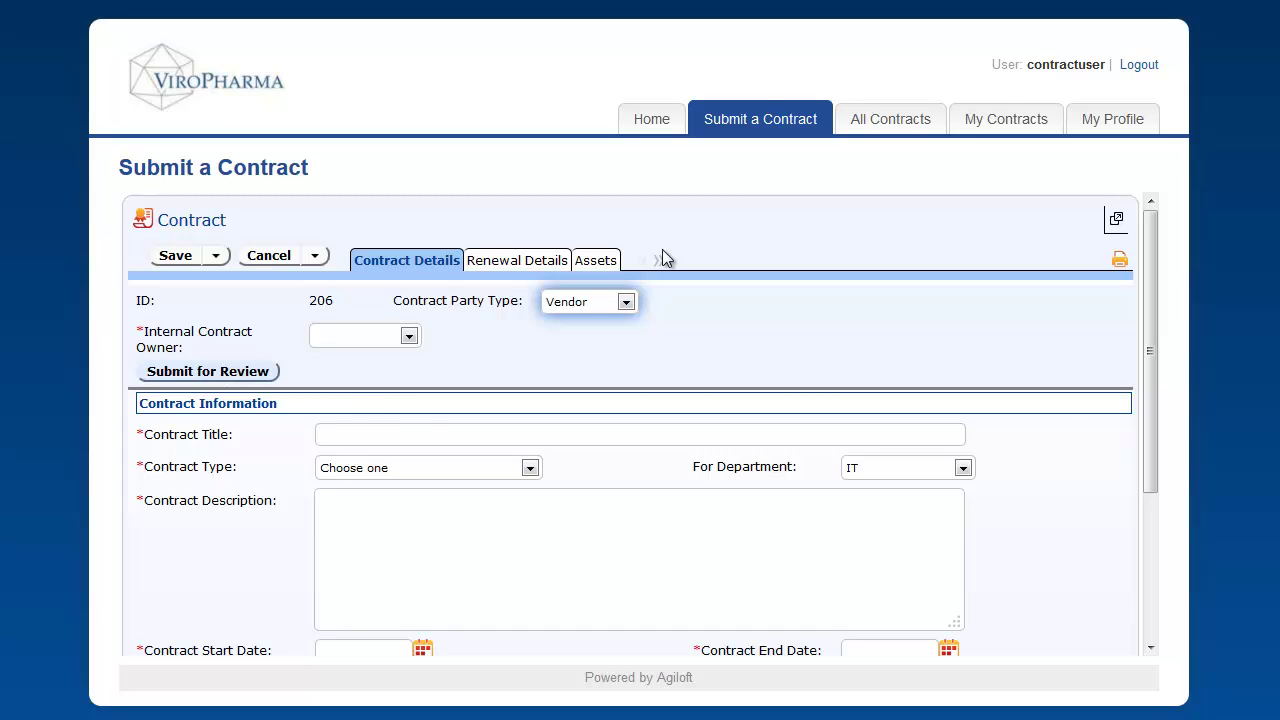
click(410, 337)
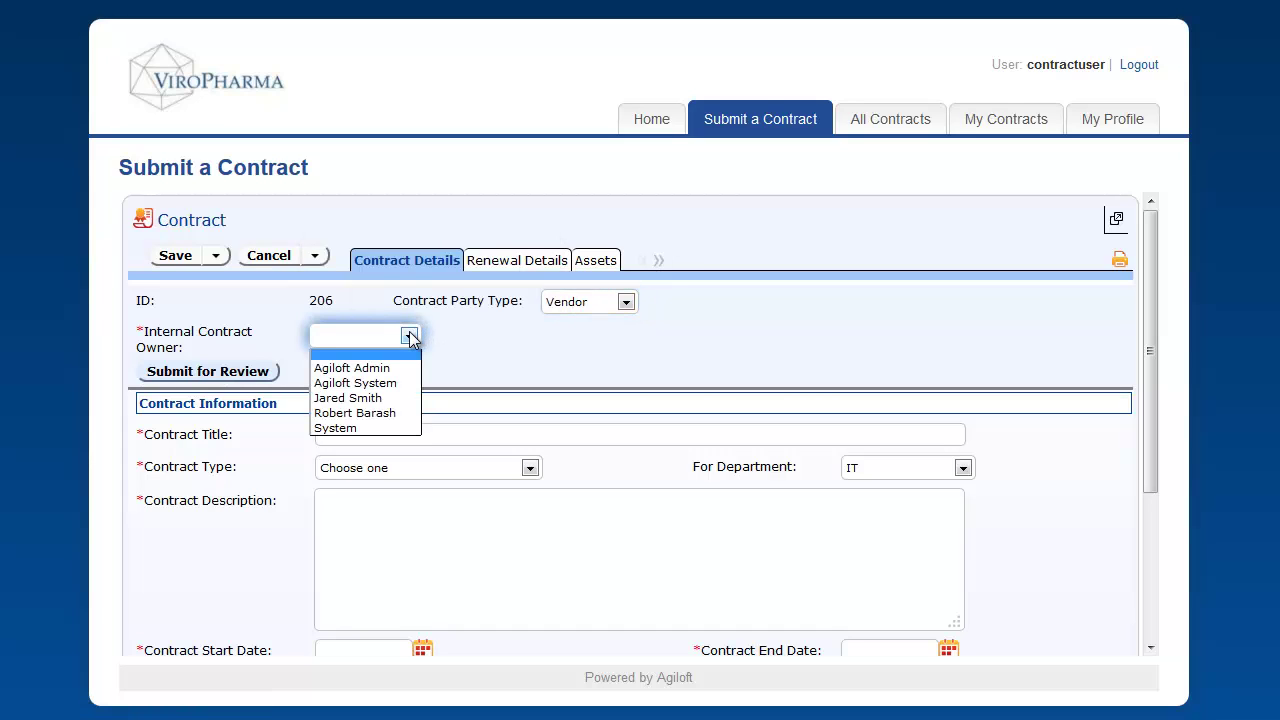
click(374, 412)
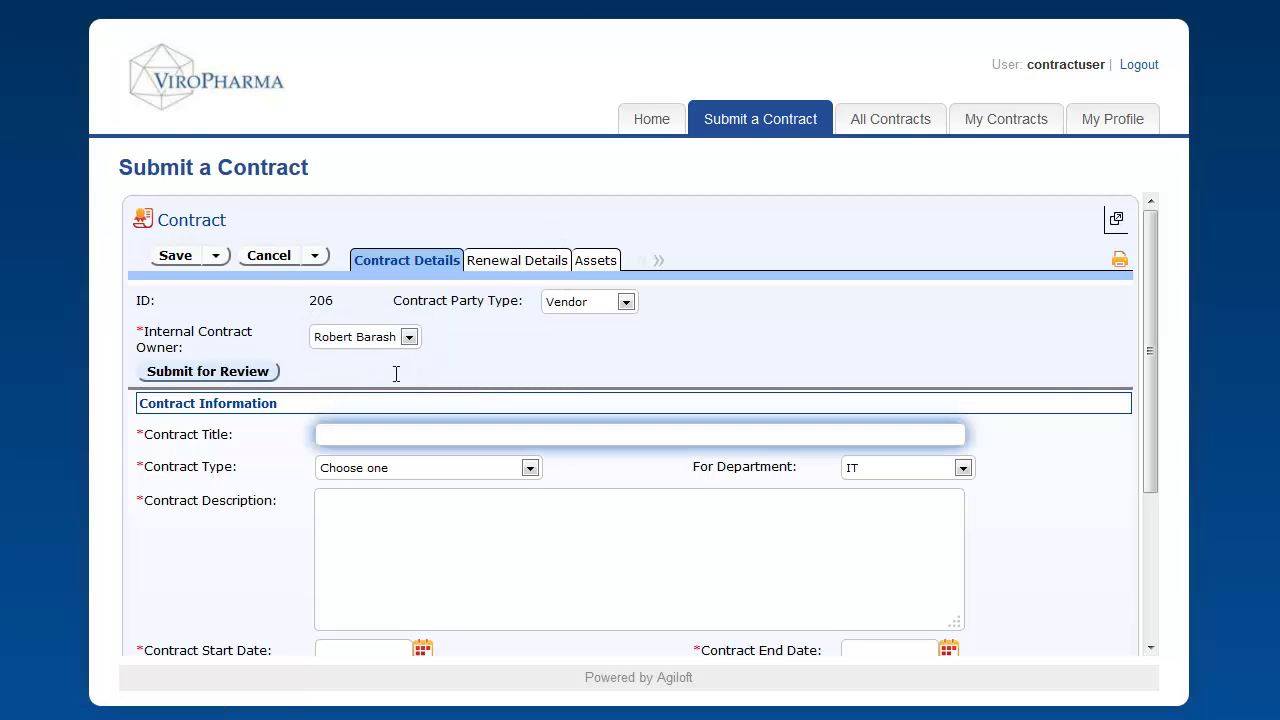
text(Test Contract)
Classify the contract as a Service Contract for the IT department and fill its description with Lorem ipsum placeholder text.
click(374, 470)
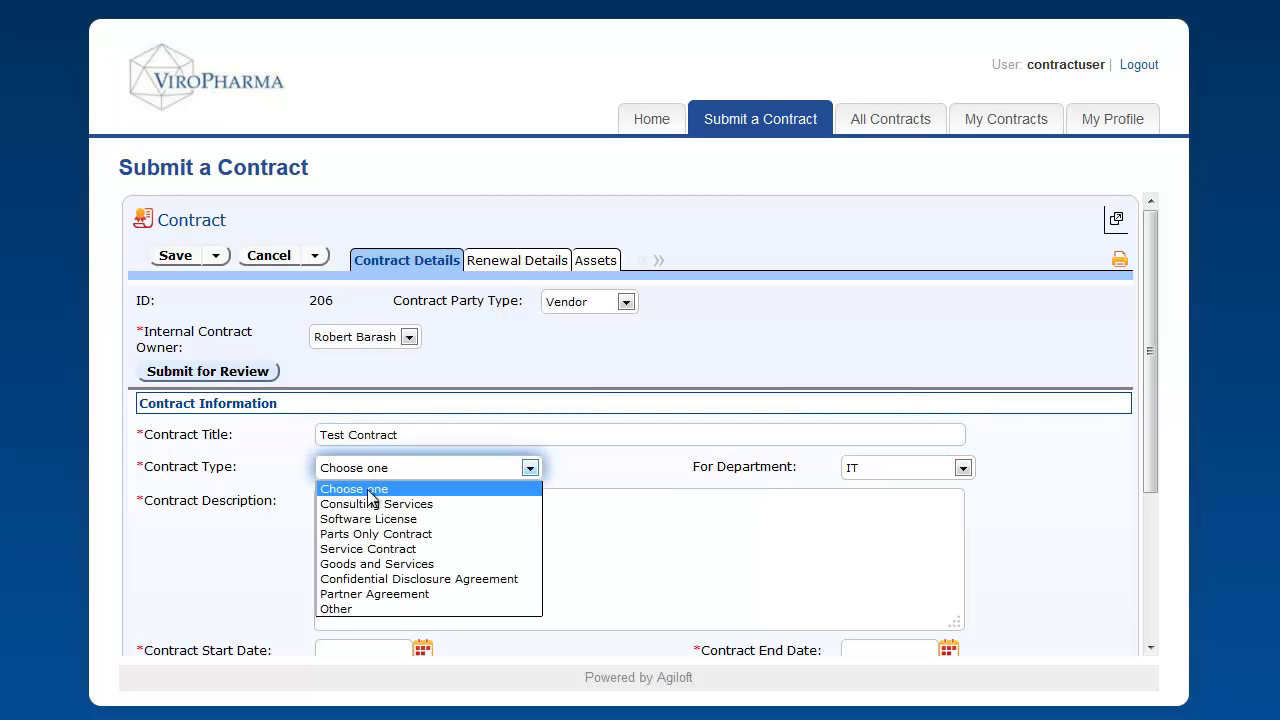
click(368, 550)
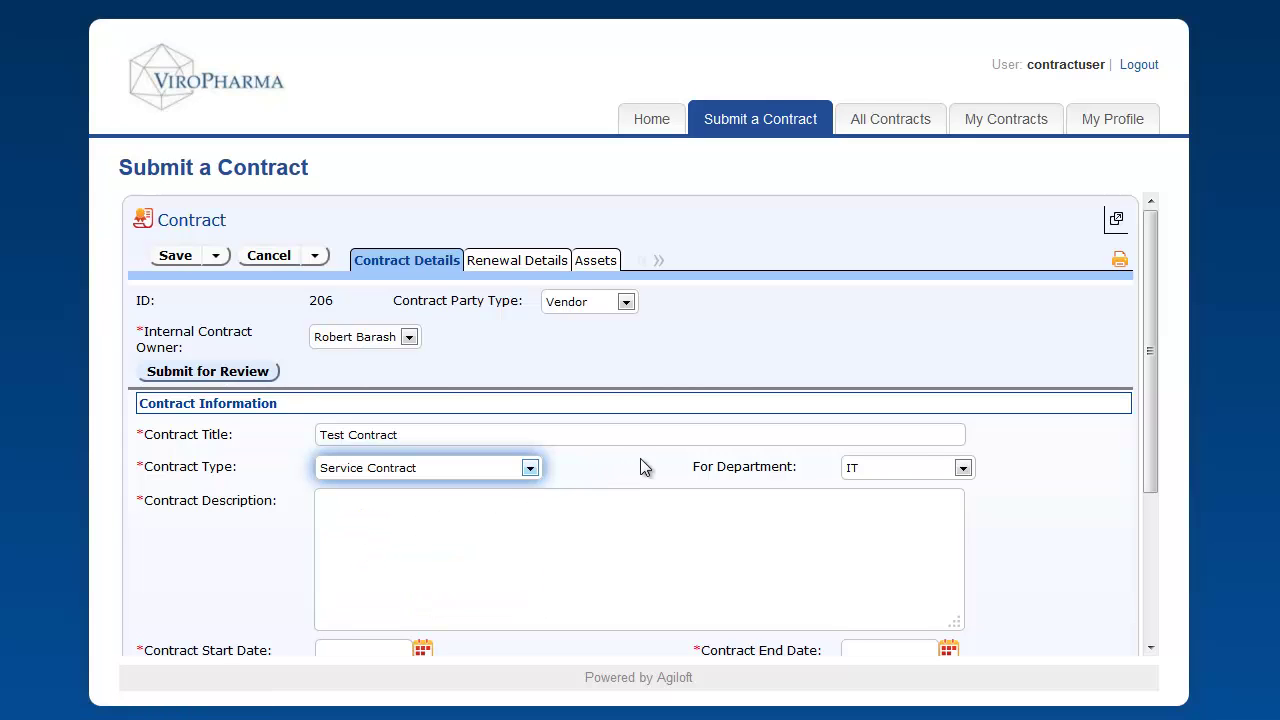
click(884, 467)
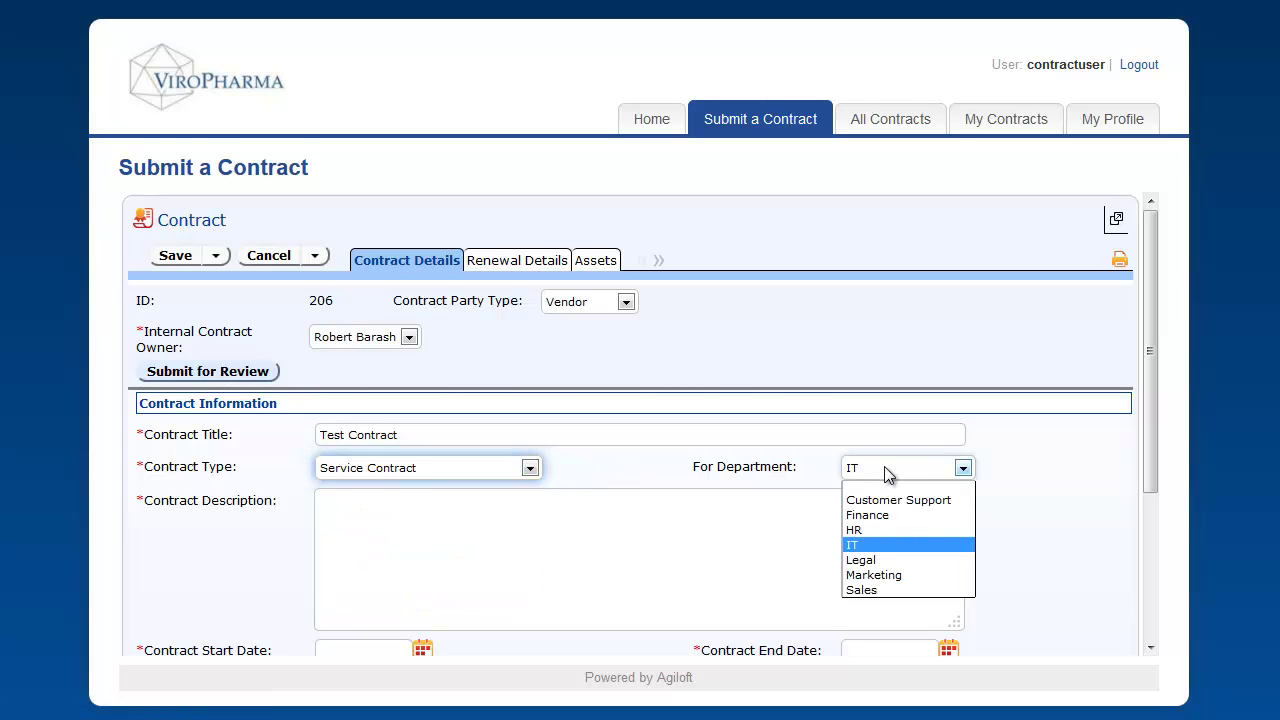
click(862, 545)
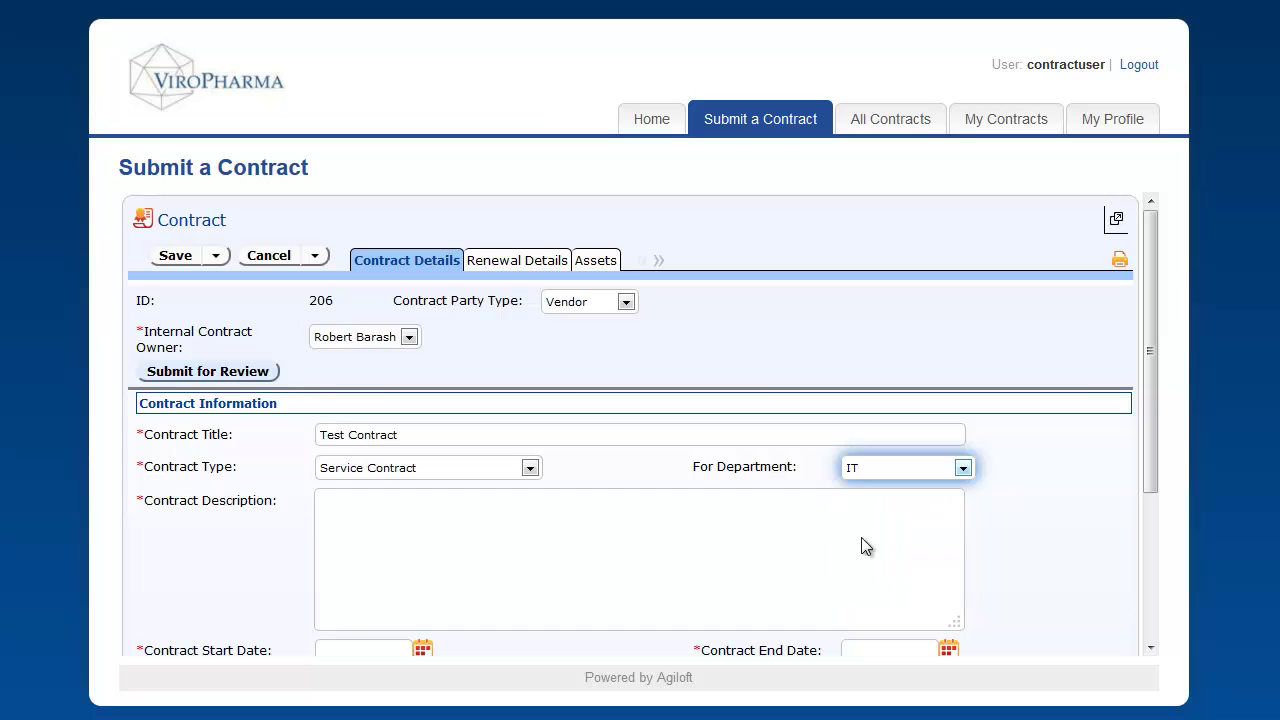
click(350, 503)
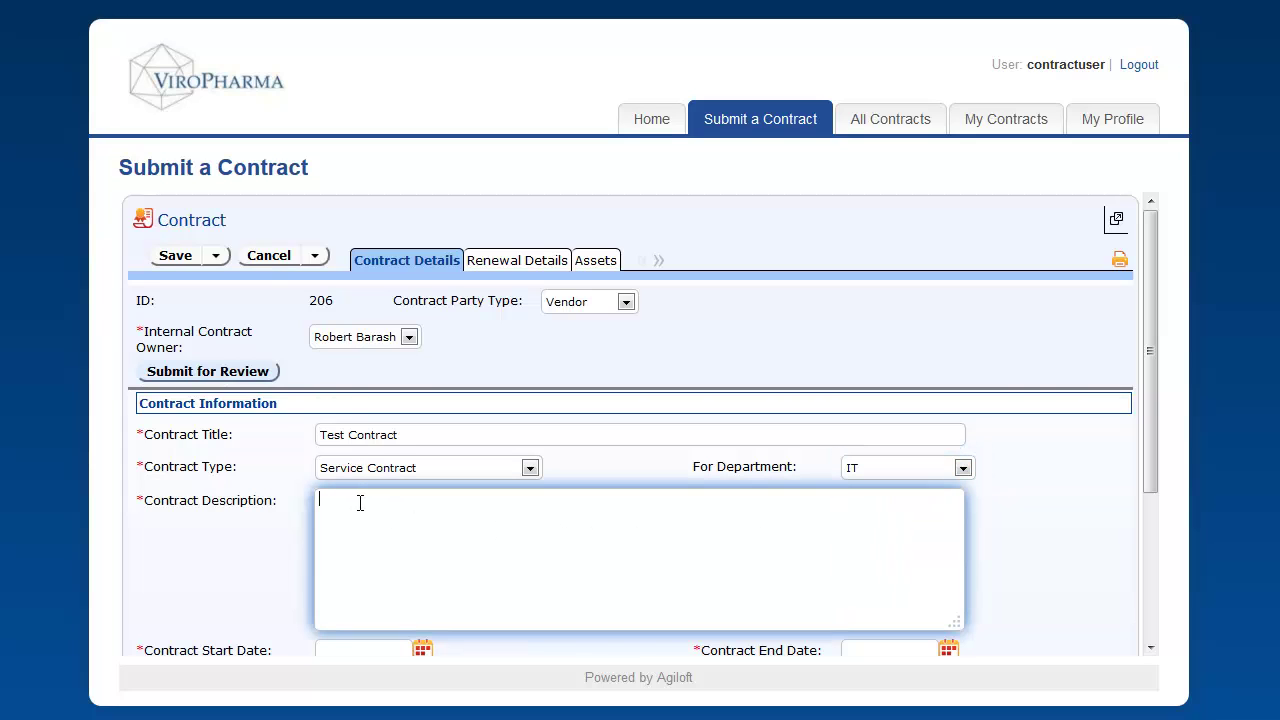
text(Lorem ipsum dolor sit amet, consectetuer adipiscing elit. Nam cursus. Morbi ut mi. Nullam enim leo, egestas id, condimentum at, laoreet mattis, massa. Sed eleifend nonummy diam. Praesent mauris ante, elementum et, bibendum at, posuere sit amet, nibh. Duis tincidunt lectus quis dui viverra vestibulum. Suspendisse vulputate aliquam dui. Nulla elementum dui ut augue. Aliquam vehicula mi at mauris. Maecenas placerat, nisl at consequat rhoncus, sem nunc gravida justo, quis eleifend arcu velit quis lacus. Morbi magna magna, tincidunt a, mattis non, imperdiet vitae, tellus. Sed odio est, auctor ac, sollicitudin in, consequat vitae, orci. Fusce id felis. Vivamus sollicitudin metus eget eros.)
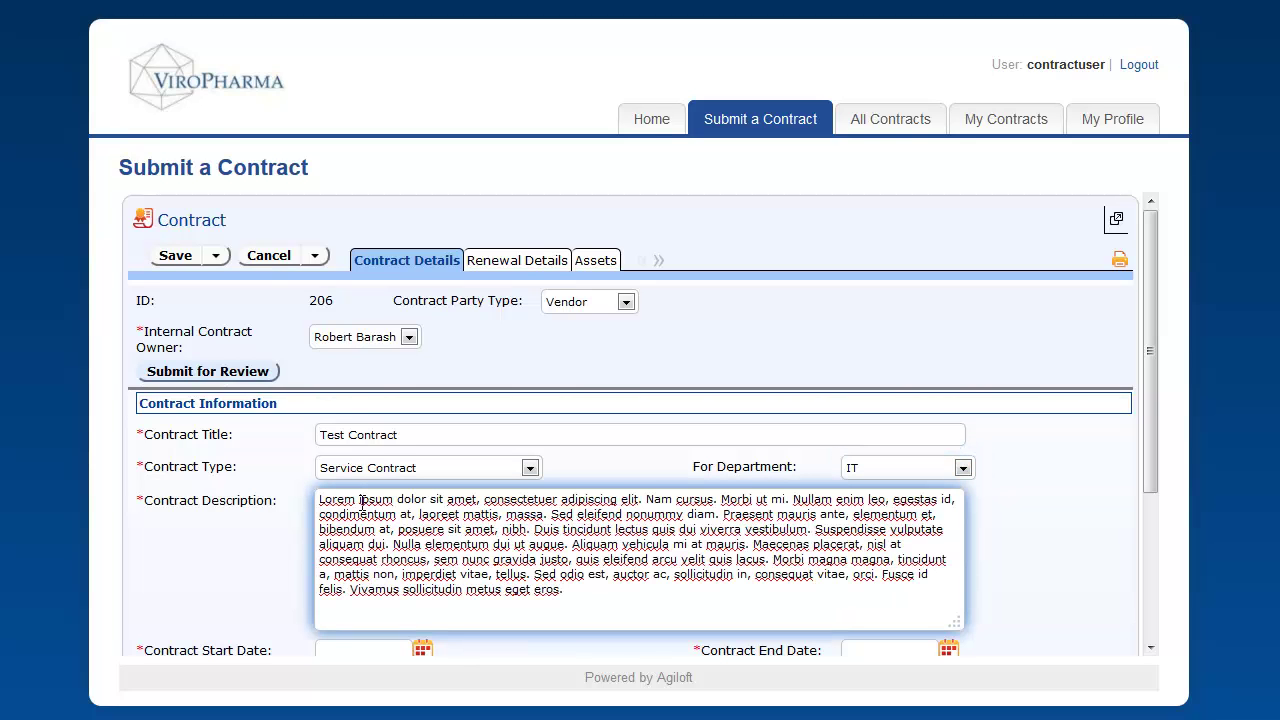
Set the contract's dates from Sep 01 2013 to Aug 31 2014 and its amount to $5,000.
click(1150, 648)
click(1150, 648)
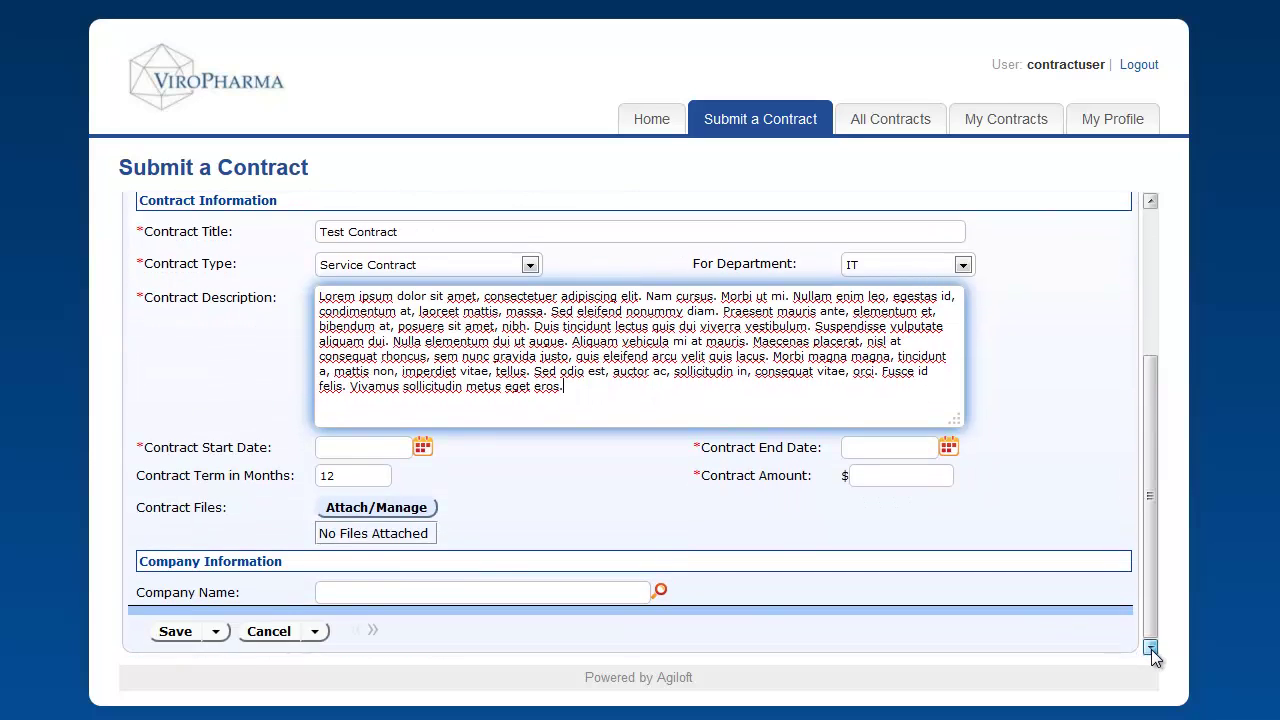
click(377, 450)
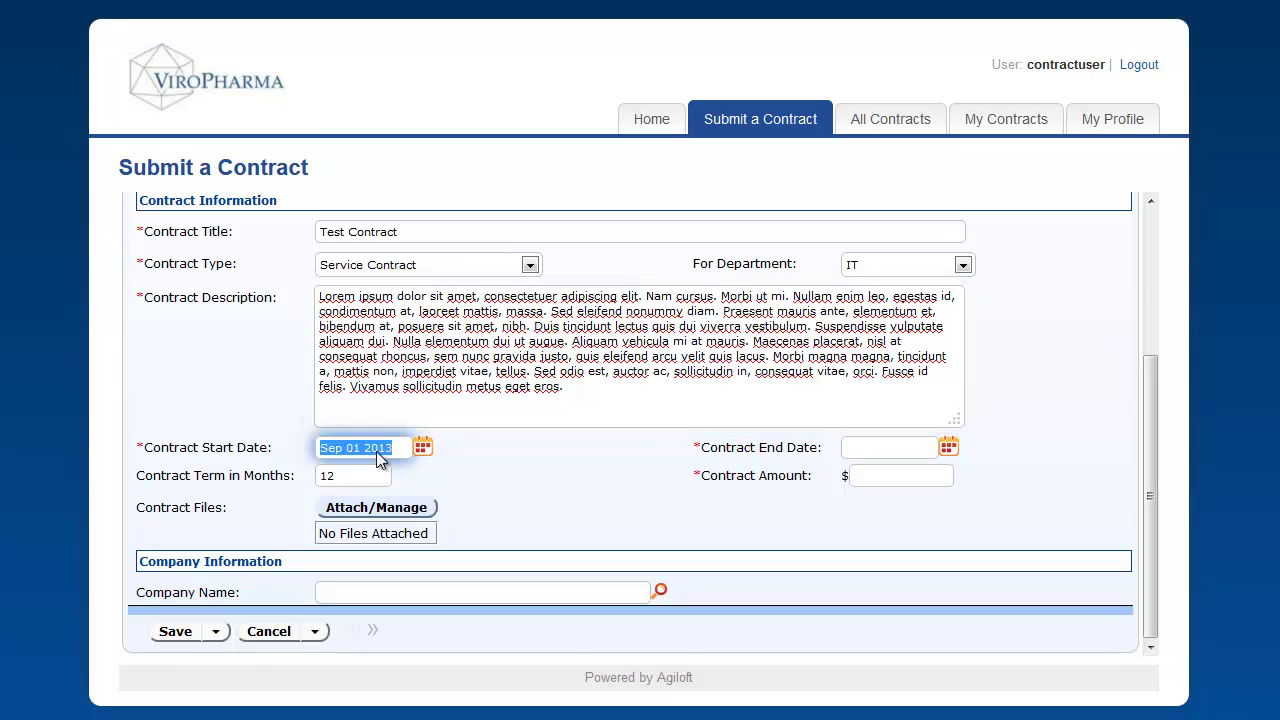
click(879, 448)
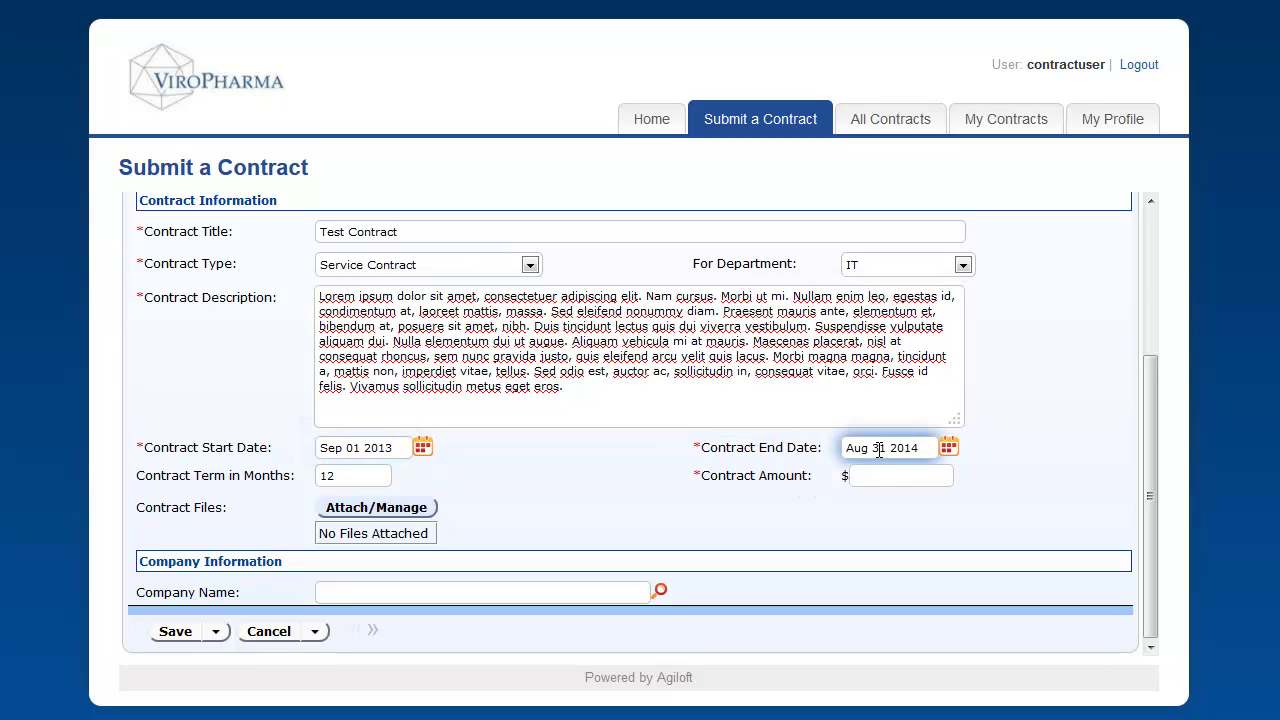
click(896, 476)
text(5000)
Look up the company records and import TechSmith as the contract's company name.
click(470, 592)
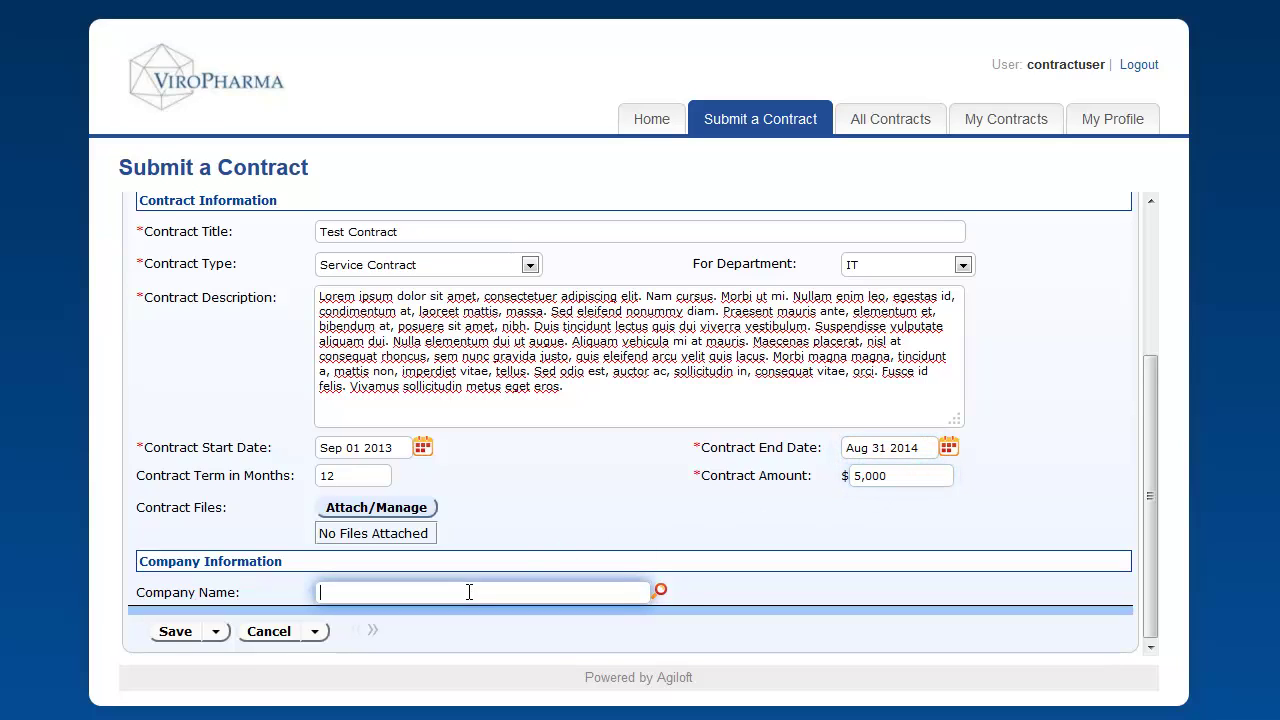
click(662, 591)
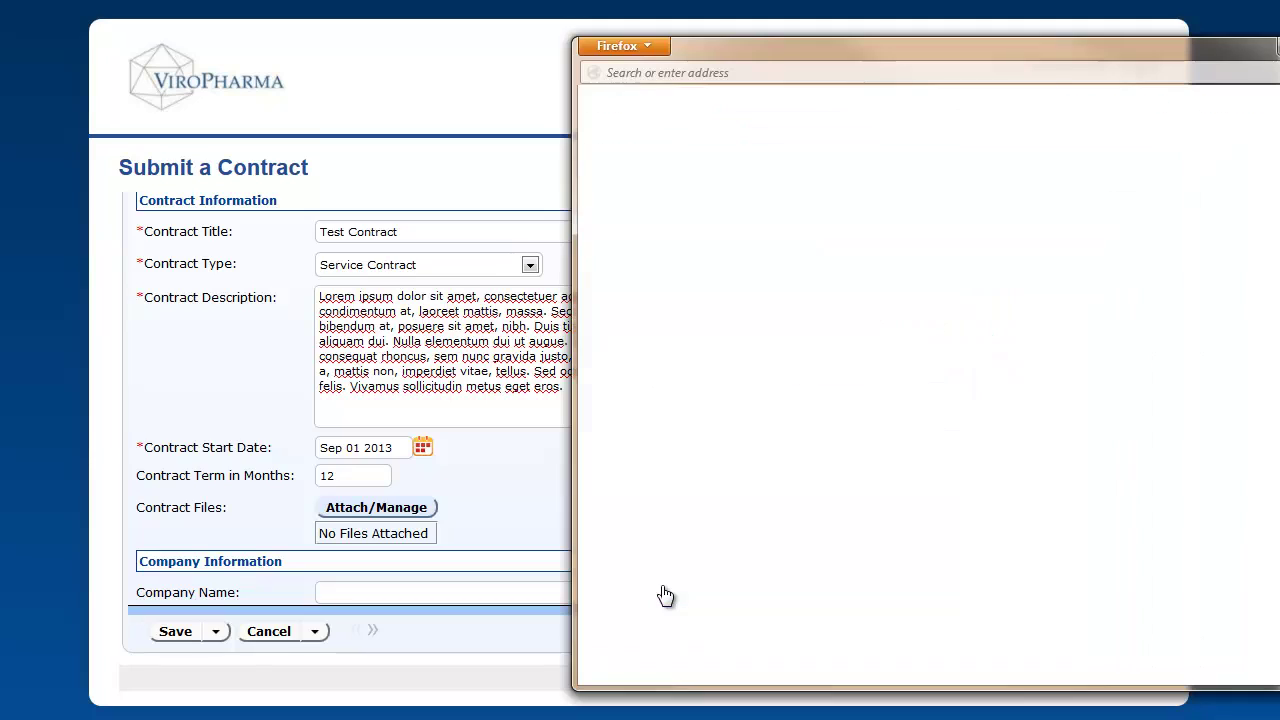
click(1035, 112)
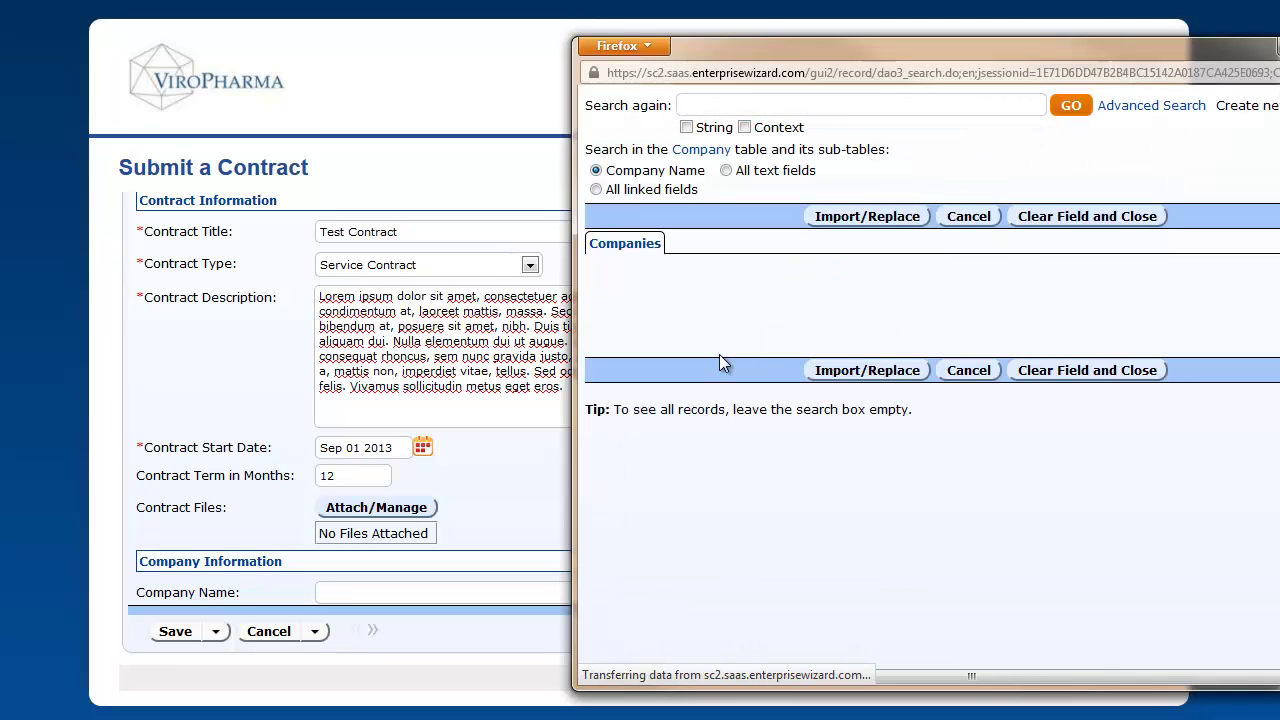
click(604, 426)
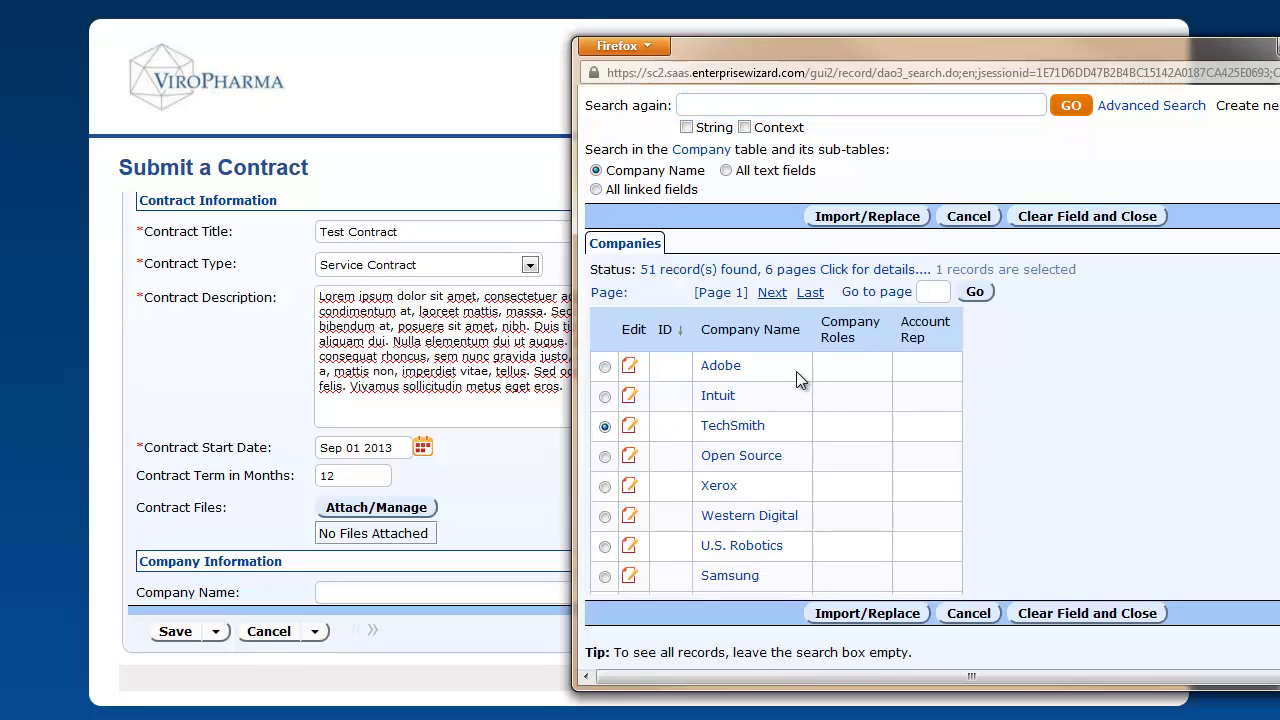
click(885, 220)
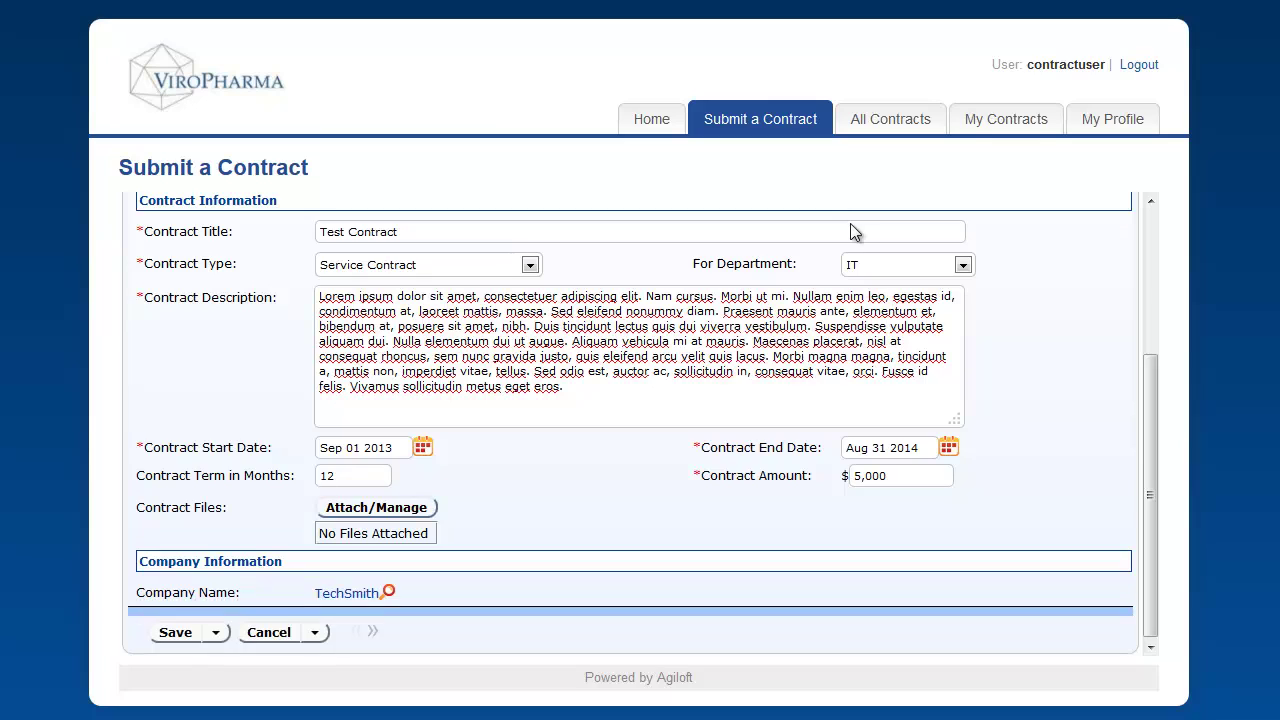
click(399, 511)
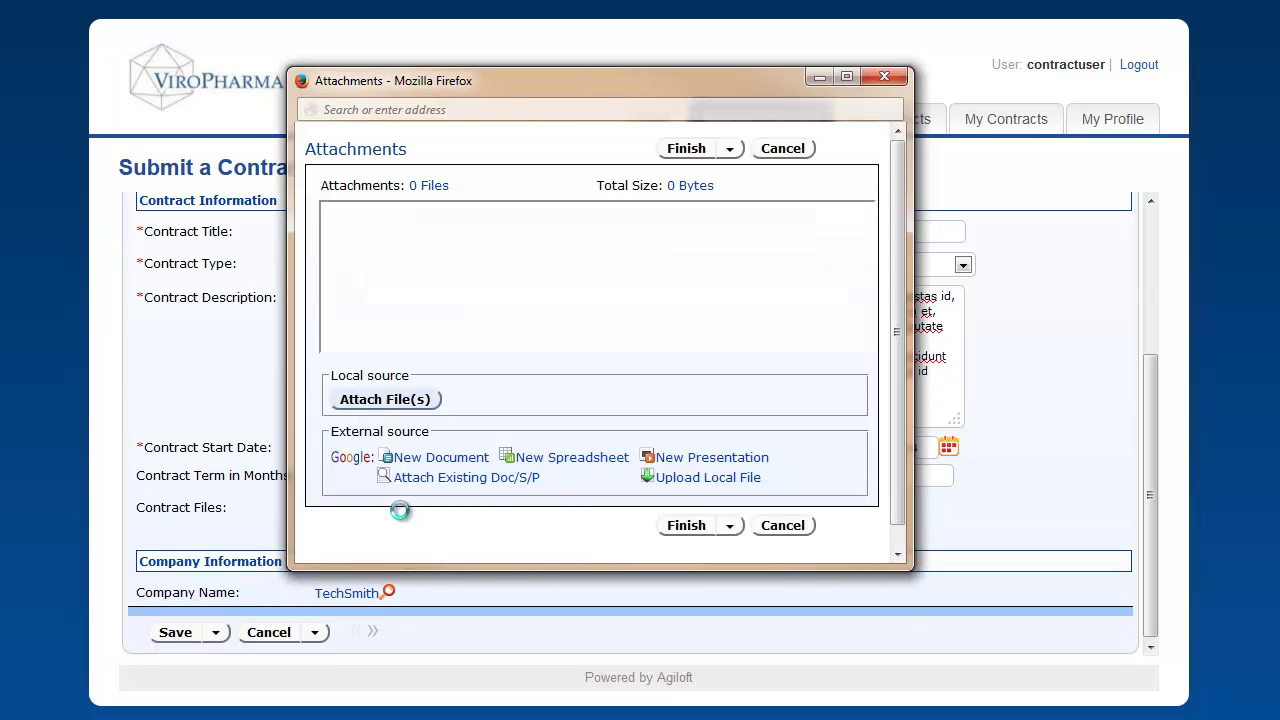
click(386, 401)
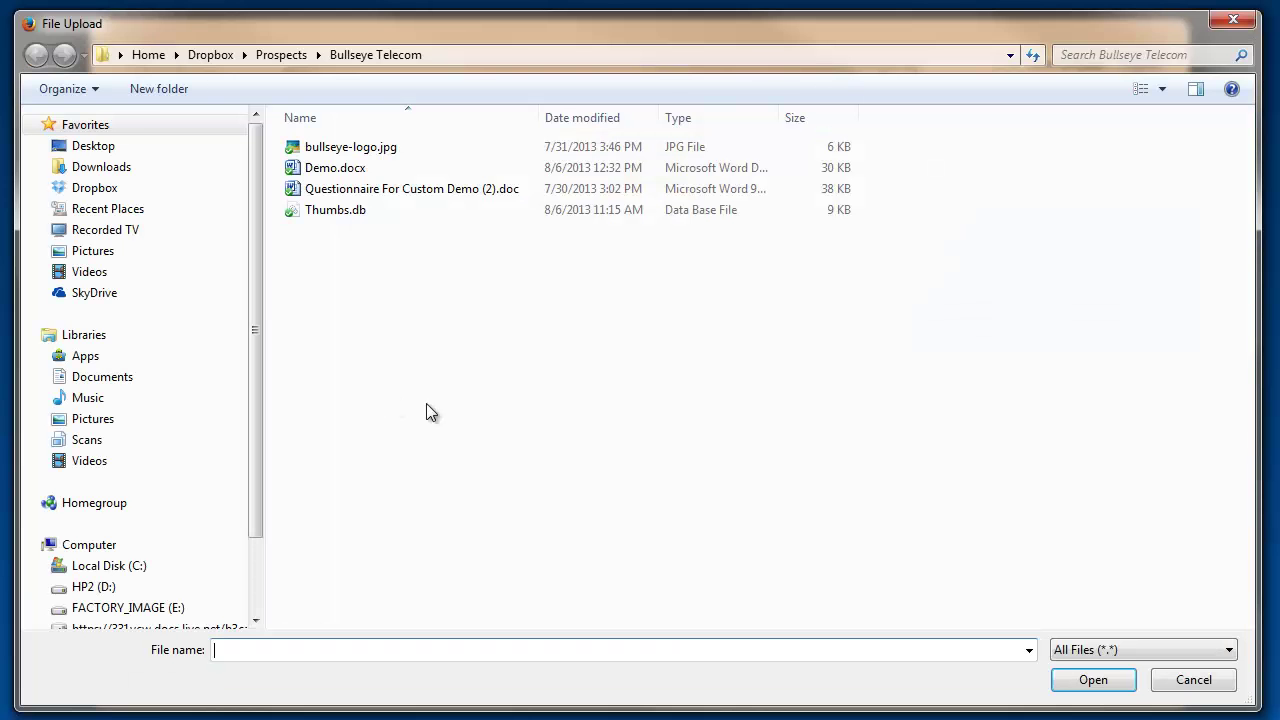
click(1200, 683)
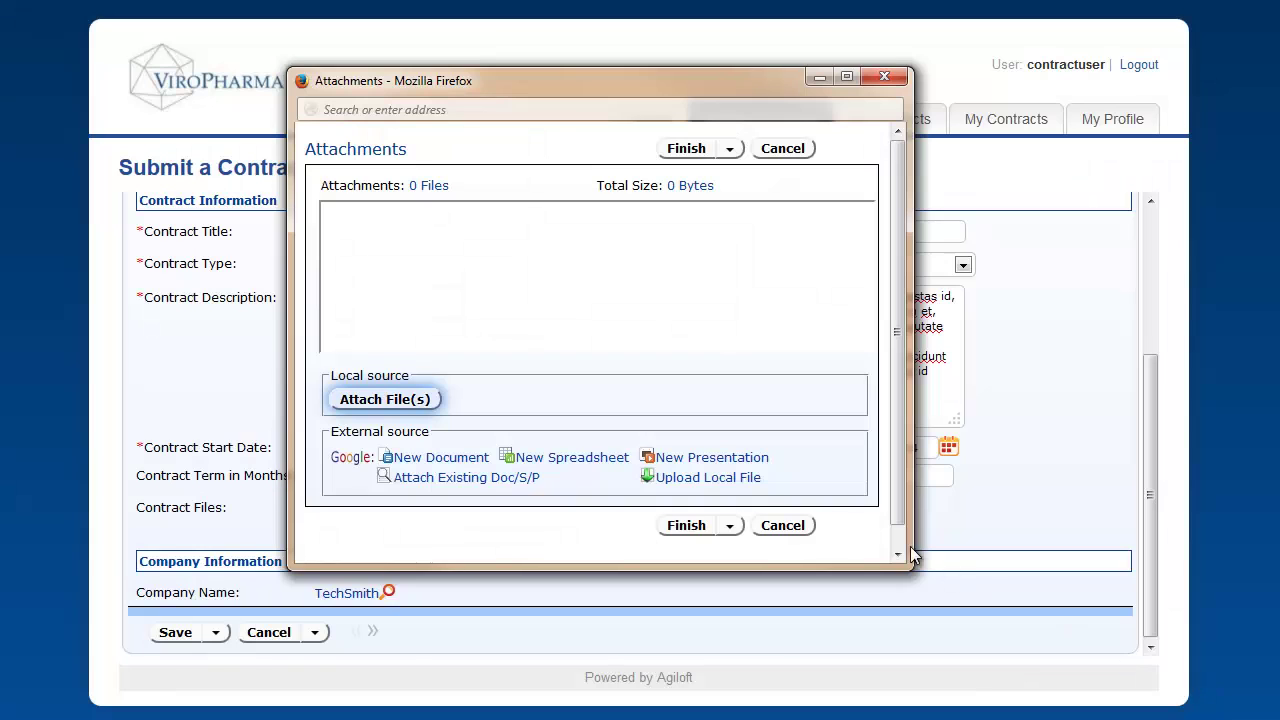
click(808, 523)
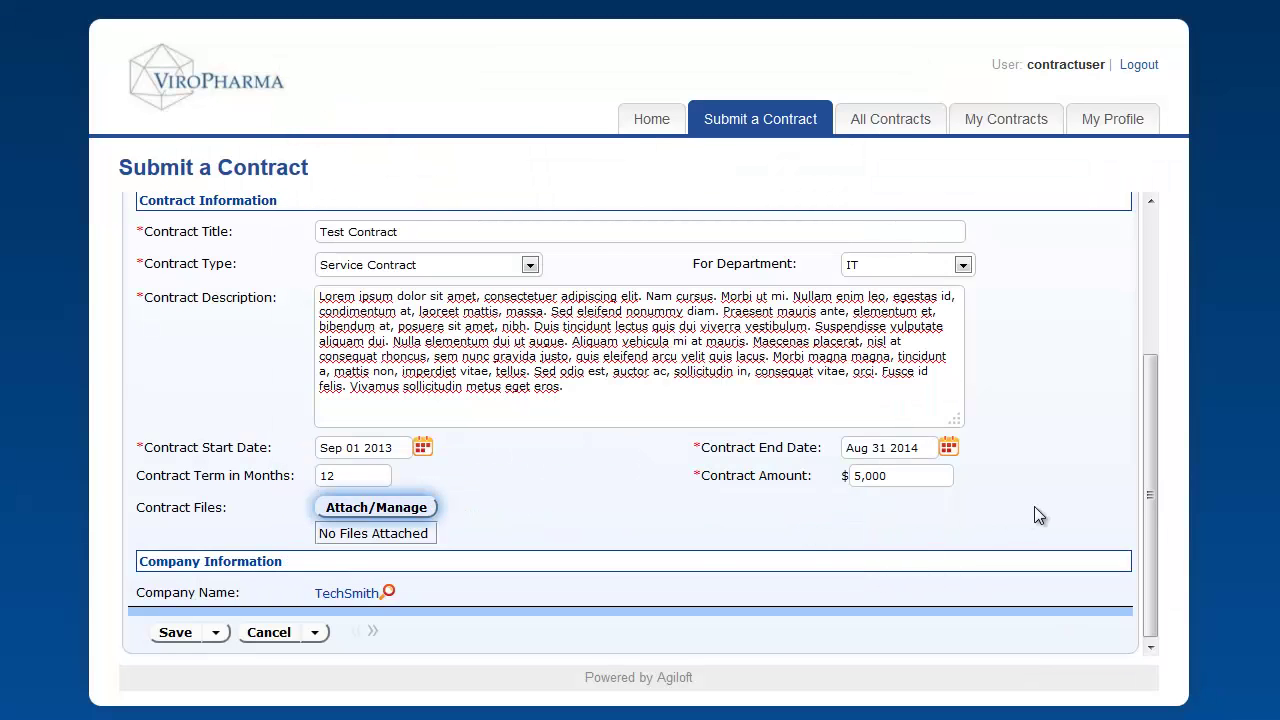
Submit the completed Test Contract for review.
drag(1147, 515, 1141, 313)
click(223, 374)
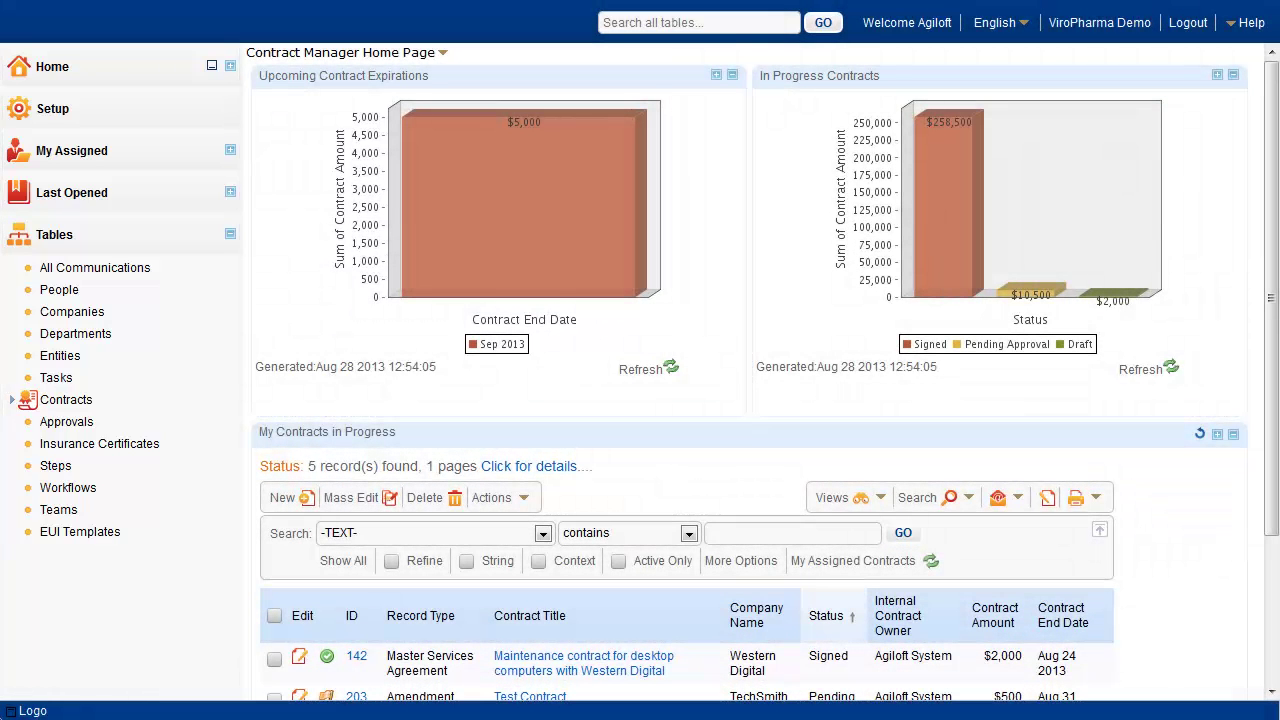
Start a new record in the Contracts table and replace its default requester with an employee looked up by name.
click(72, 402)
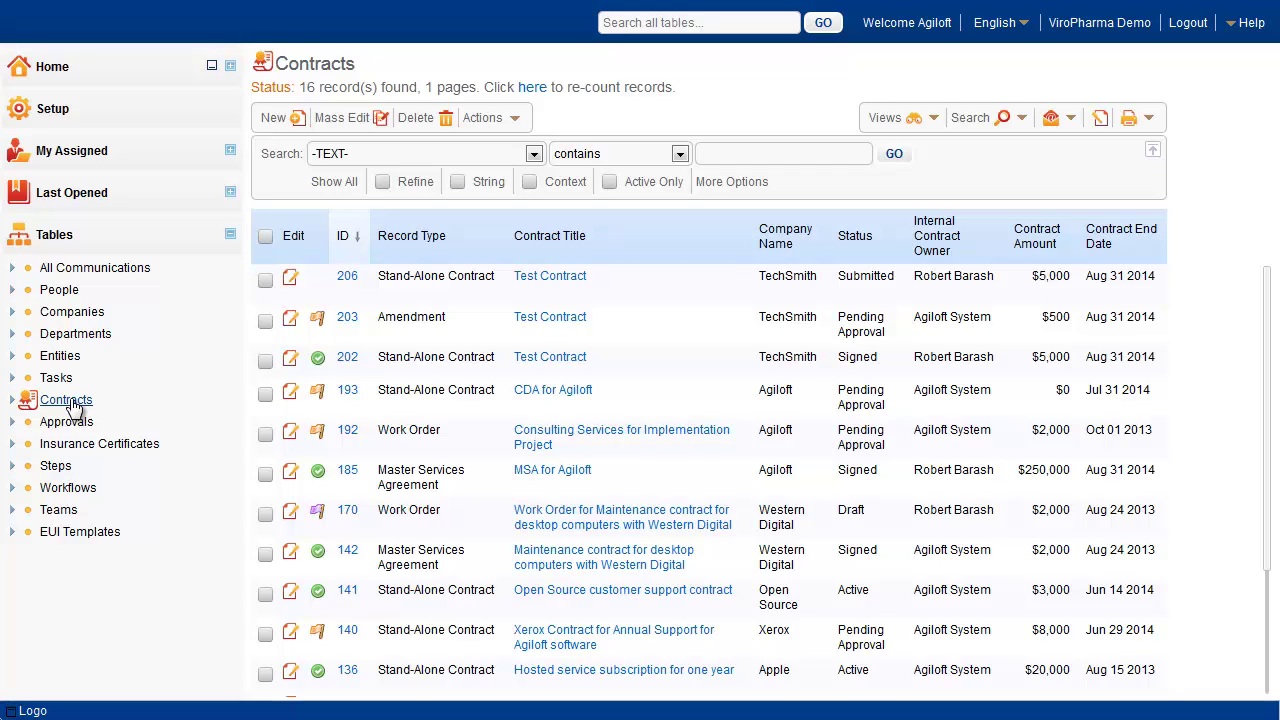
click(271, 121)
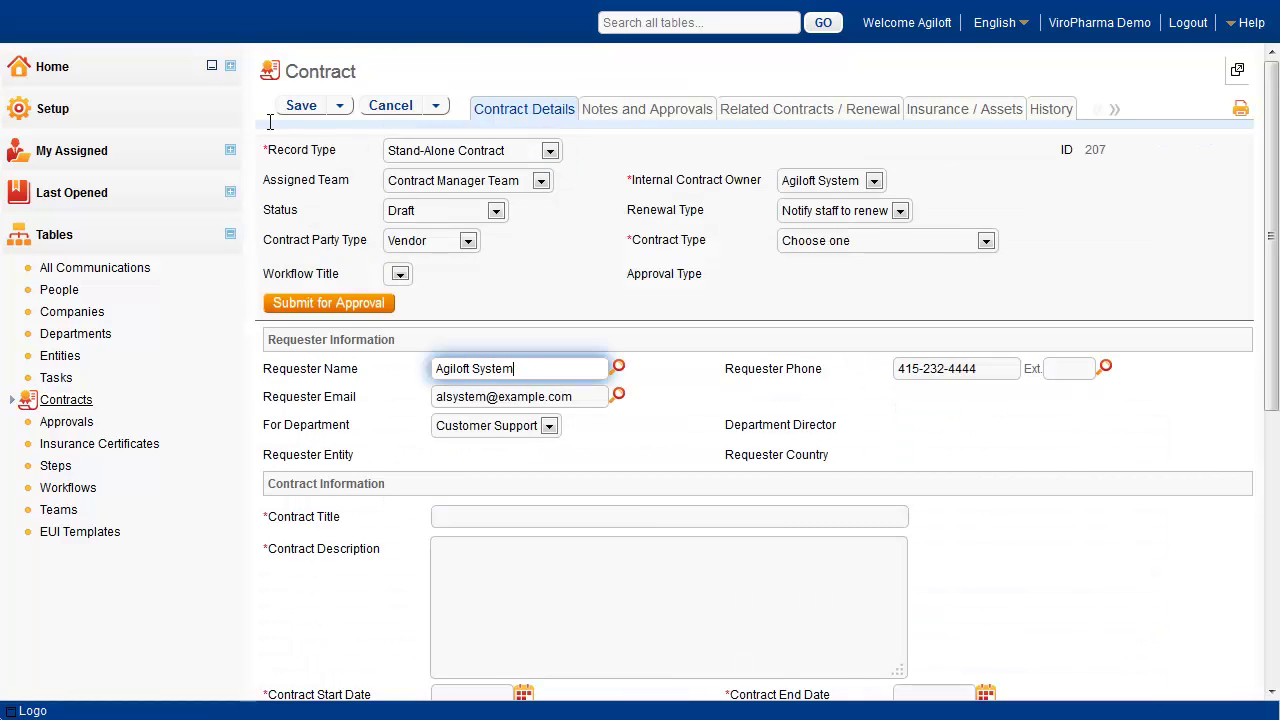
drag(512, 367, 428, 362)
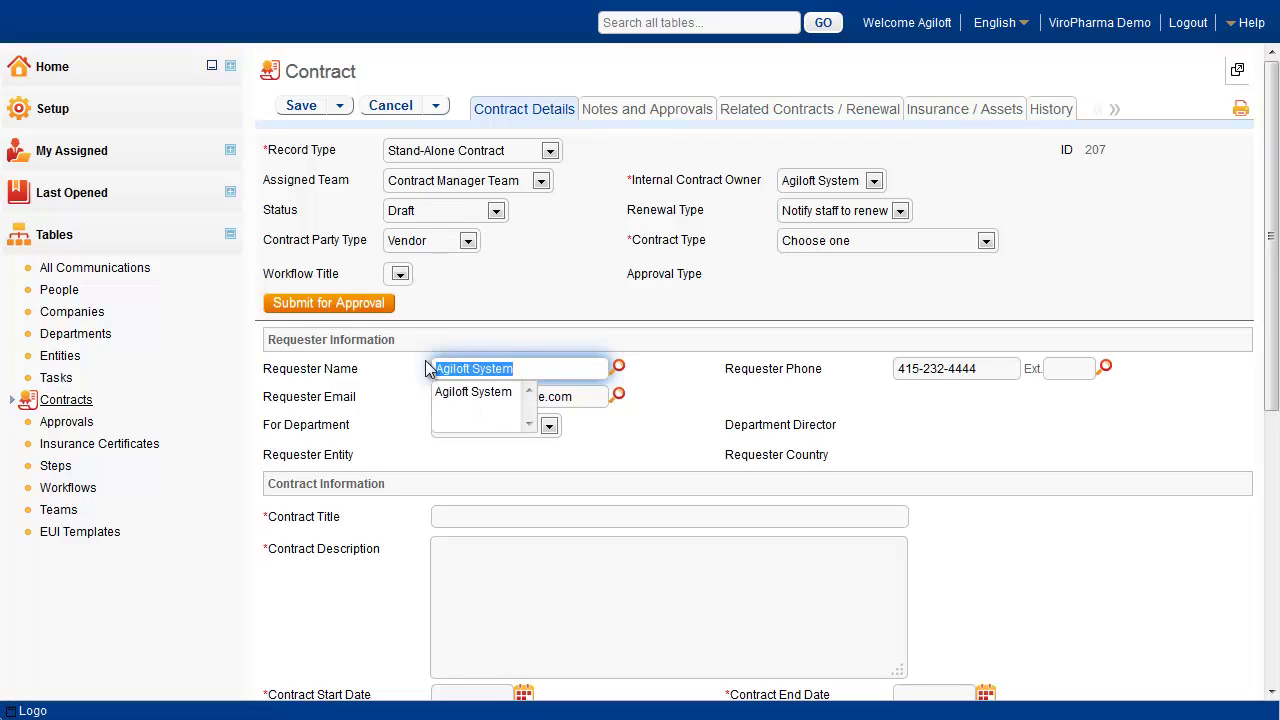
key(BackSpace)
click(619, 369)
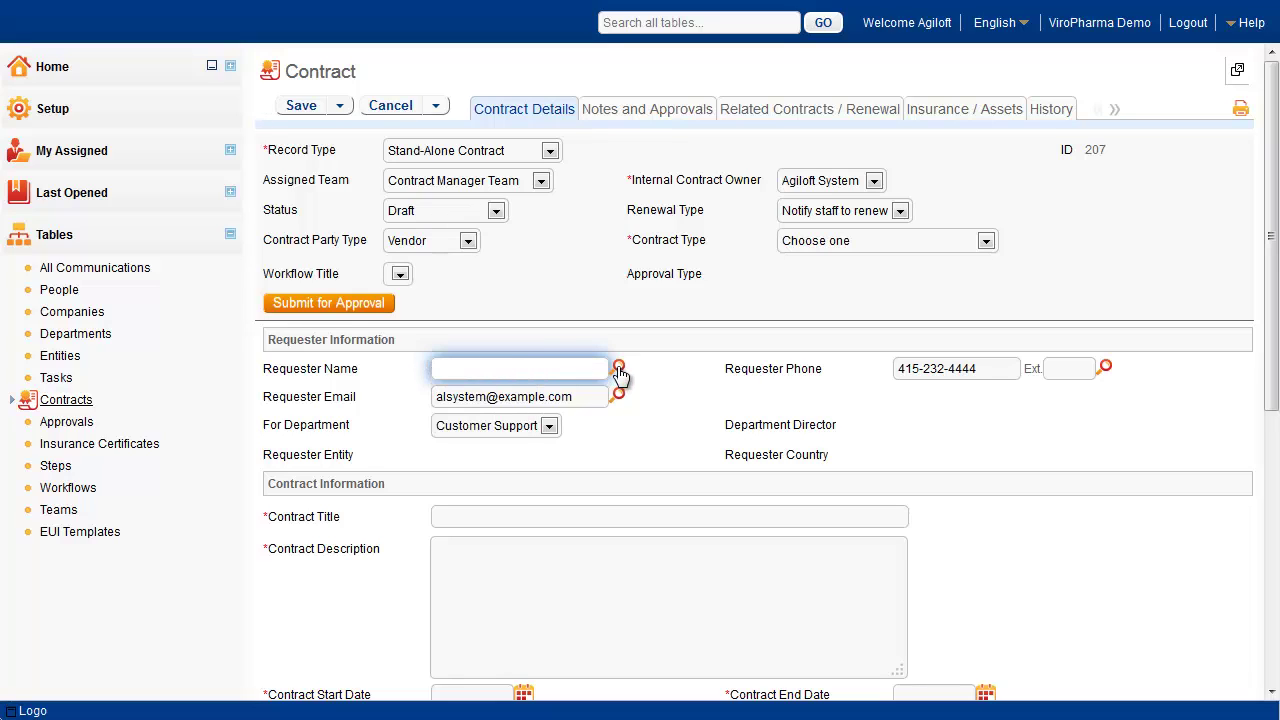
text(borman)
click(674, 130)
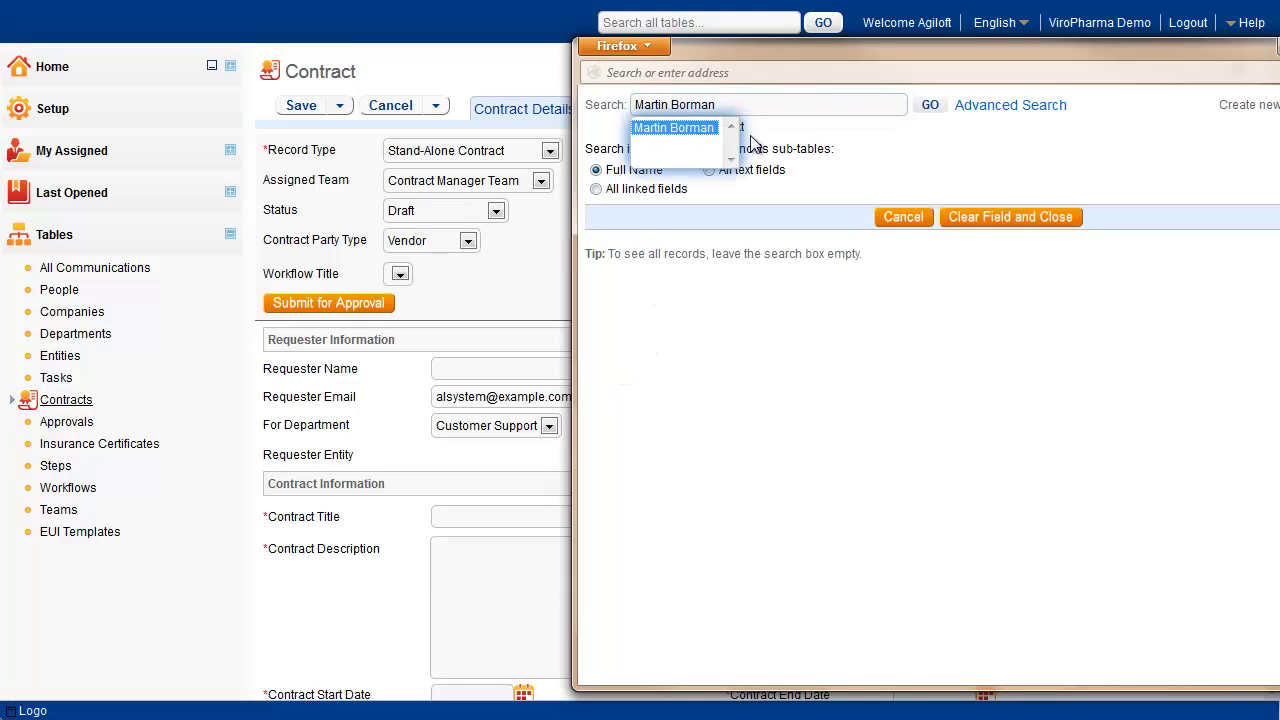
click(930, 108)
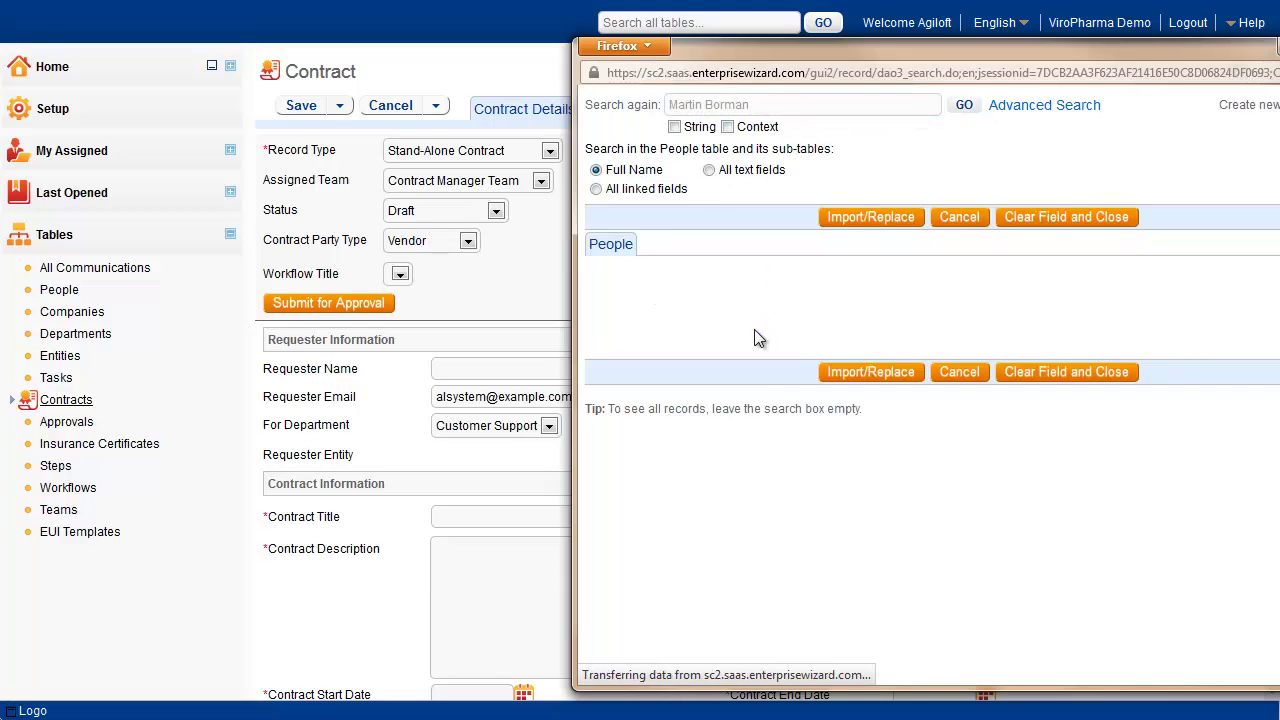
click(604, 335)
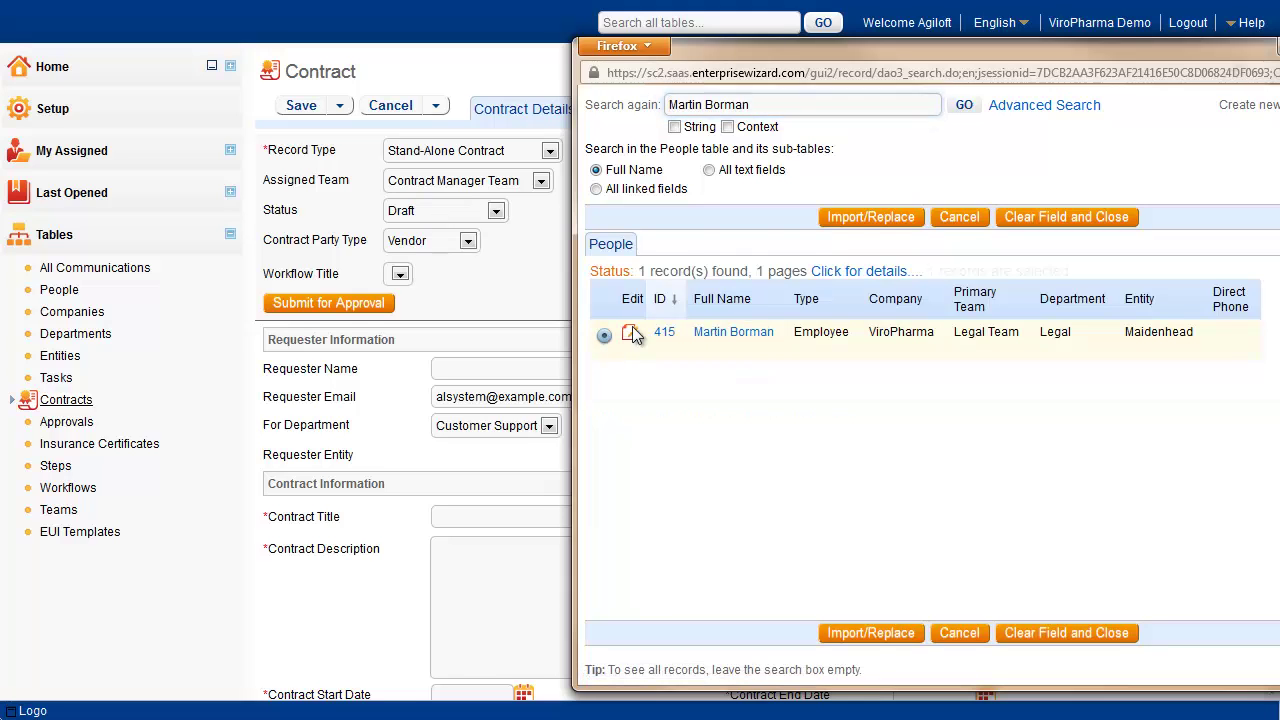
click(855, 215)
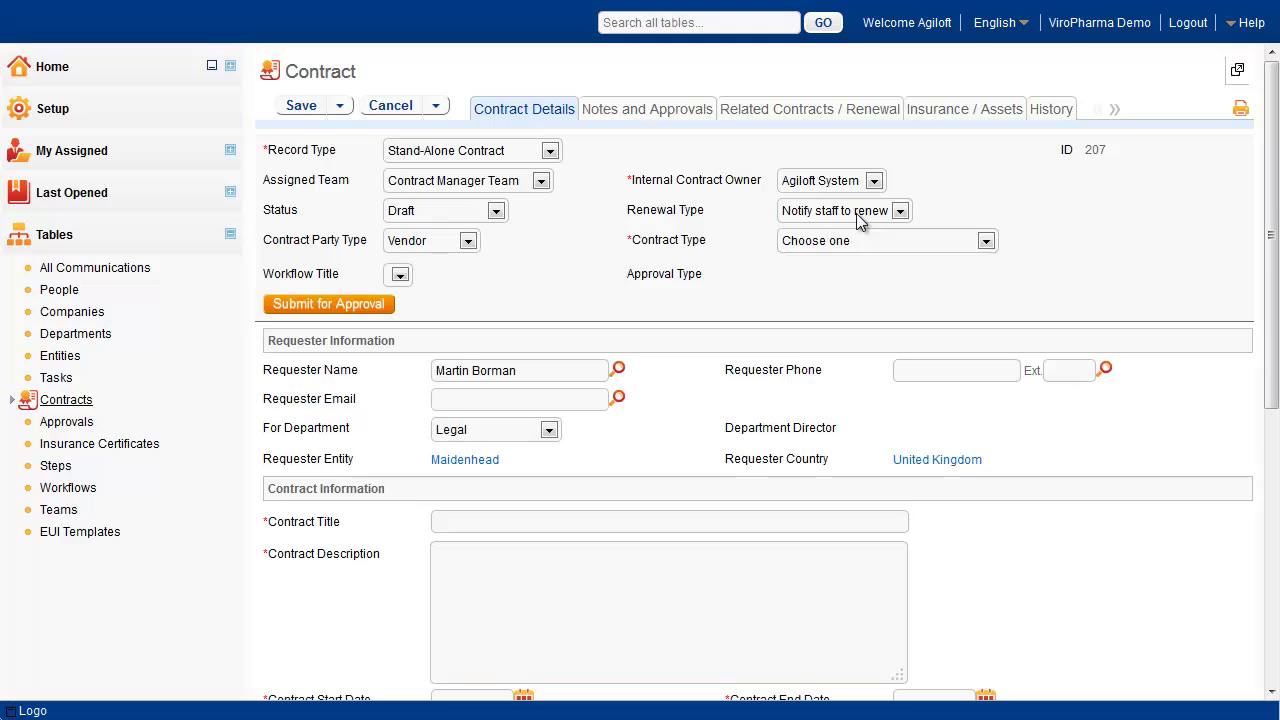
Set the new contract record's type to Service Contract.
click(945, 240)
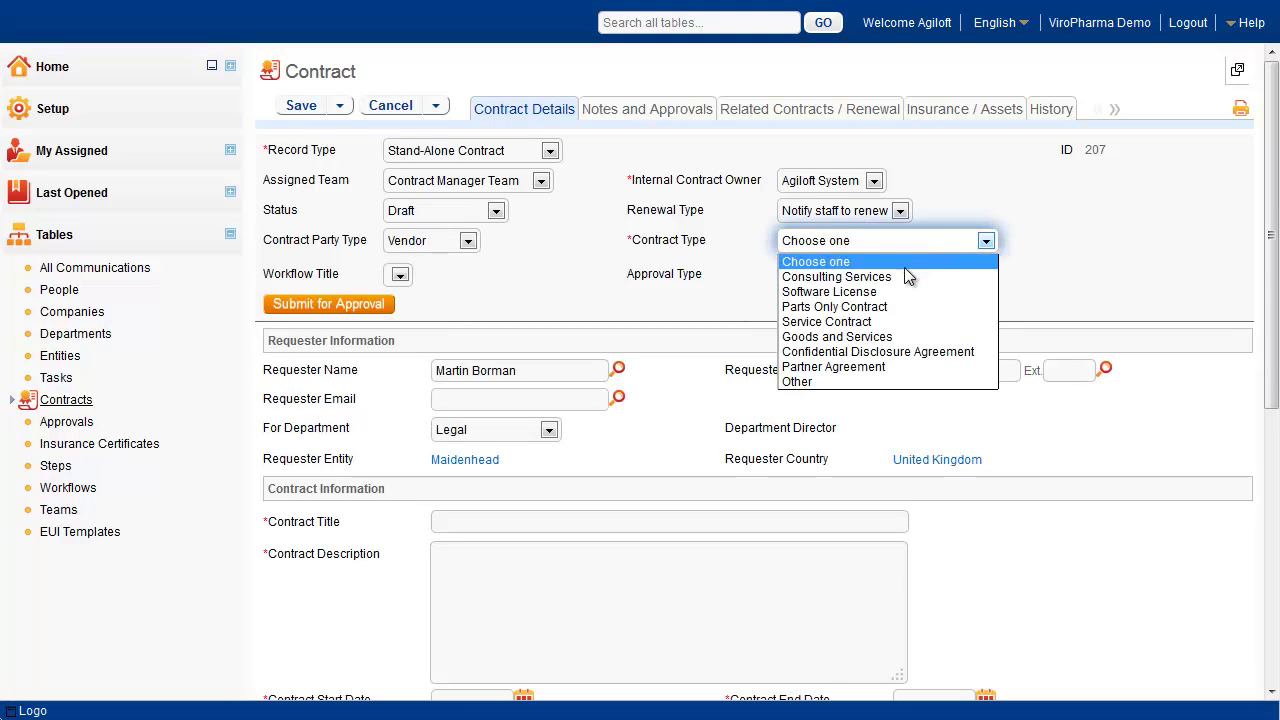
click(852, 322)
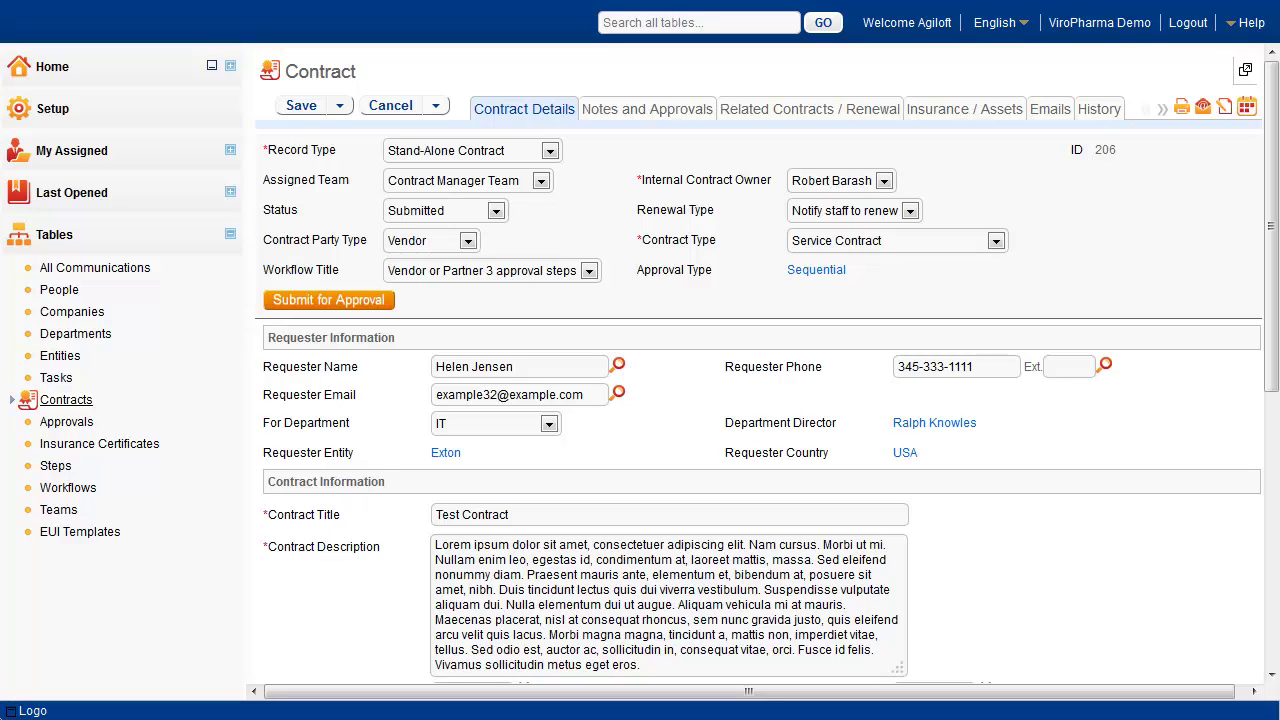
Examine the workflow choices for the submitted Test Contract and the workflow records in the Workflows table.
click(590, 271)
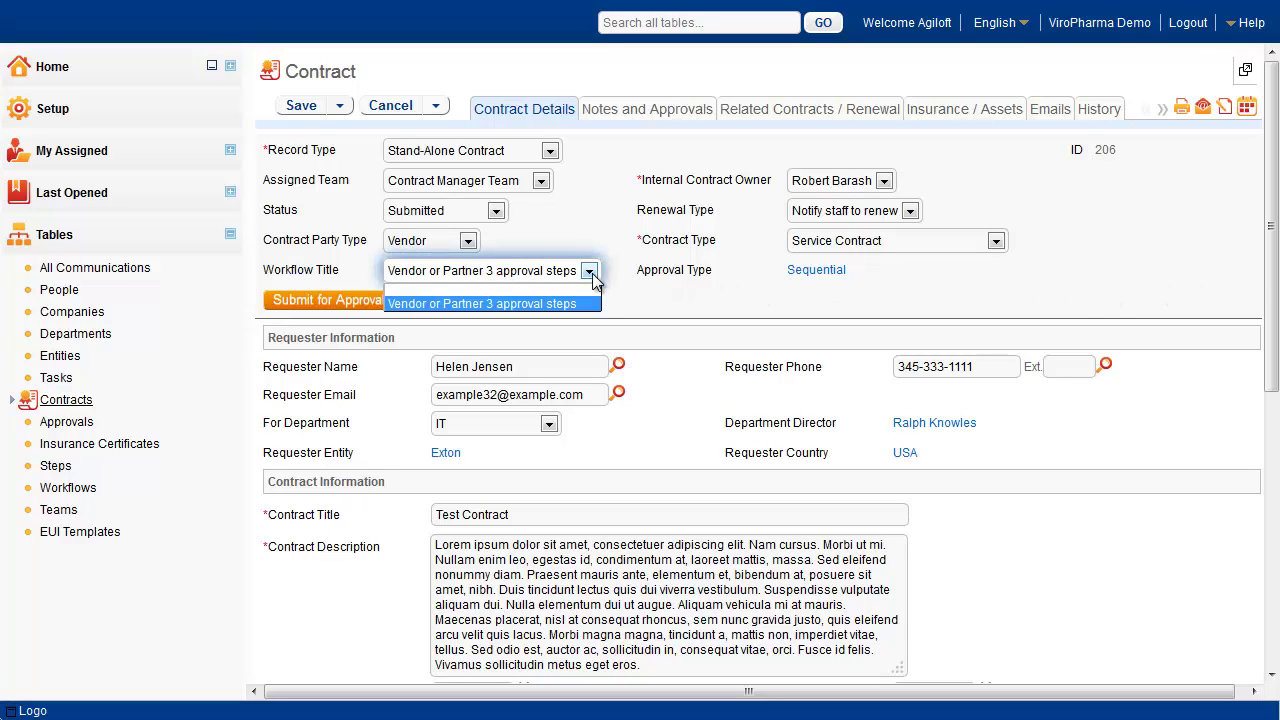
click(592, 273)
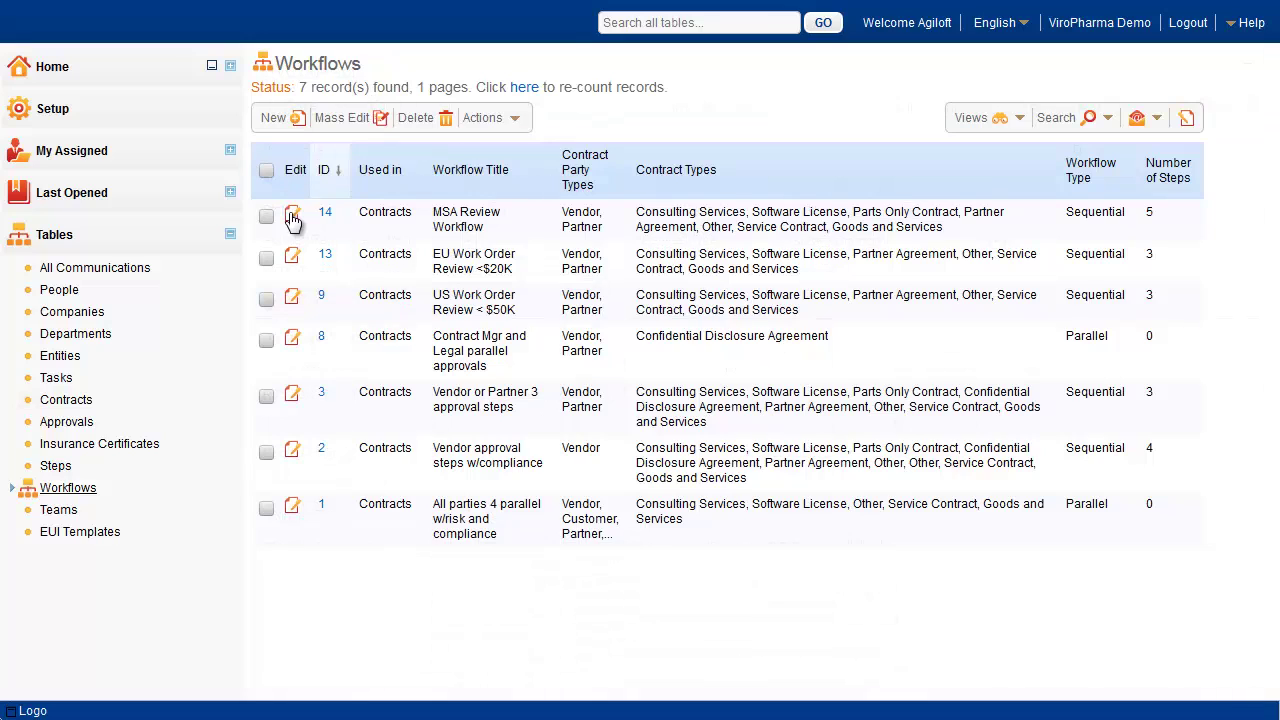
click(292, 218)
click(293, 340)
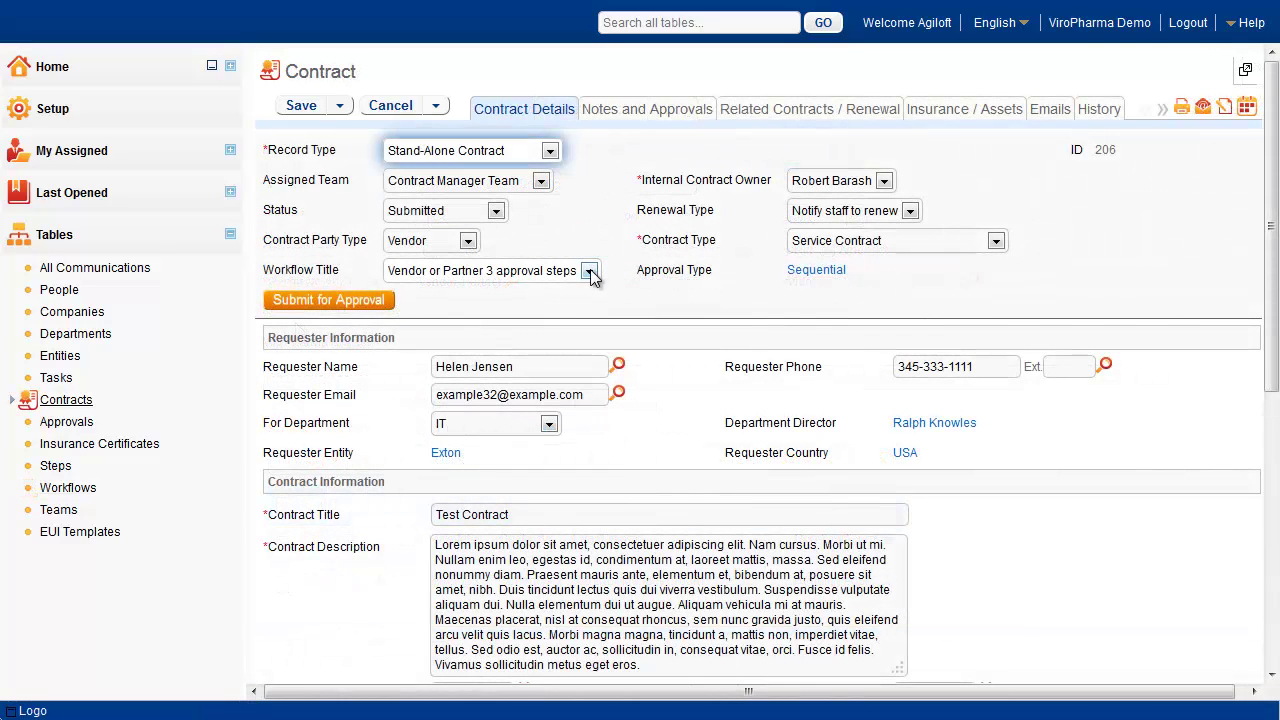
Choose the Vendor or Partner 3 approval steps workflow for the submitted Test Contract.
click(589, 271)
click(554, 302)
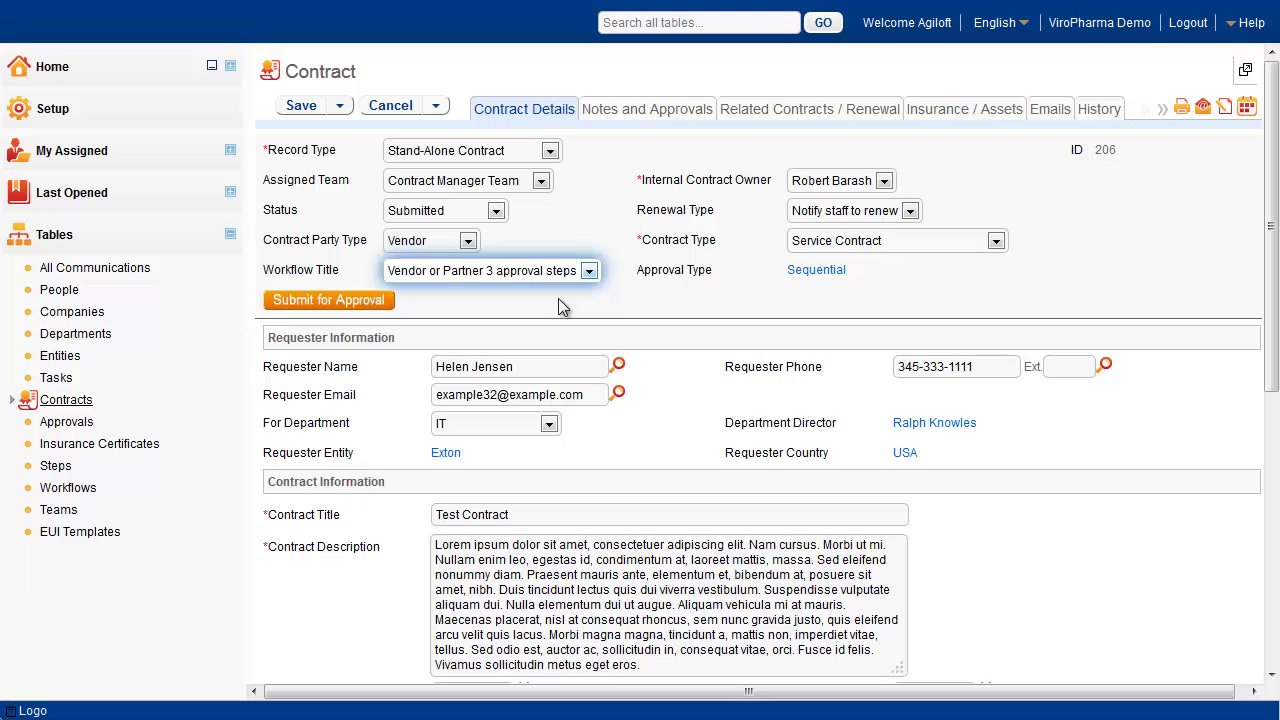
scroll(568, 330, down, 1)
scroll(568, 330, down, 5)
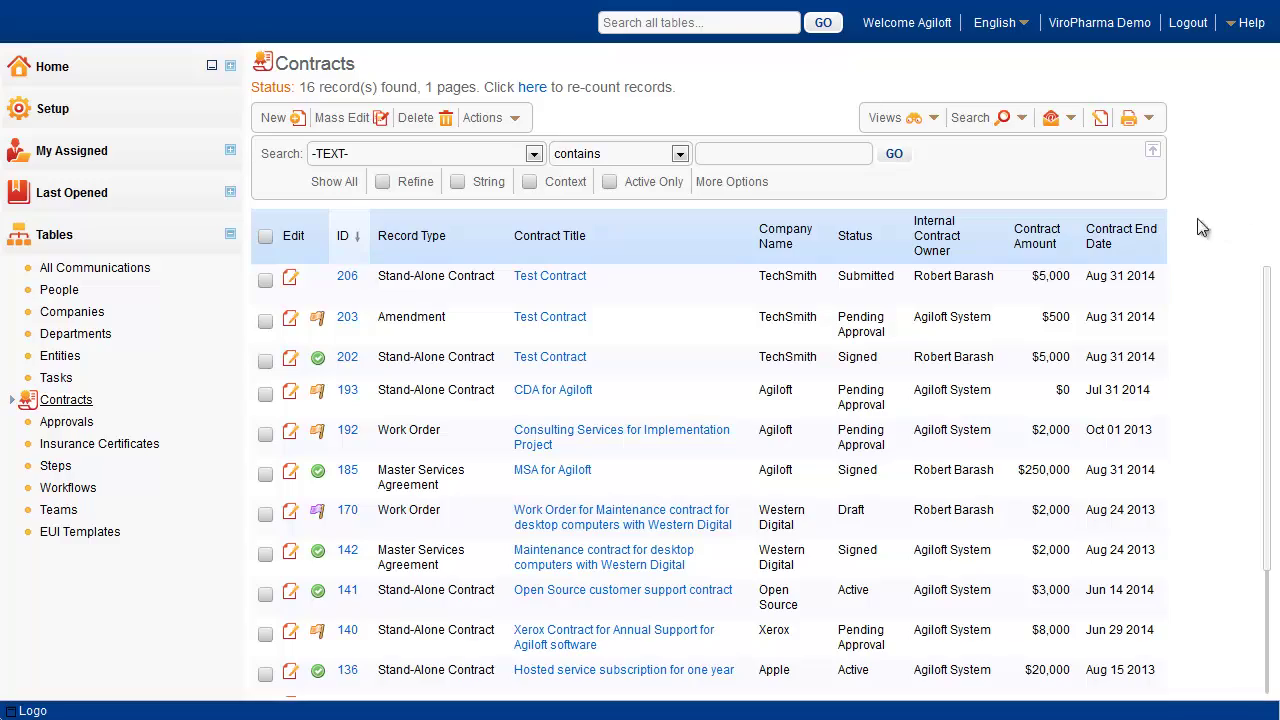
Open the Word document behind the EW Hosted Service Level Agmt print template of the Contracts table in Microsoft Word.
click(1147, 122)
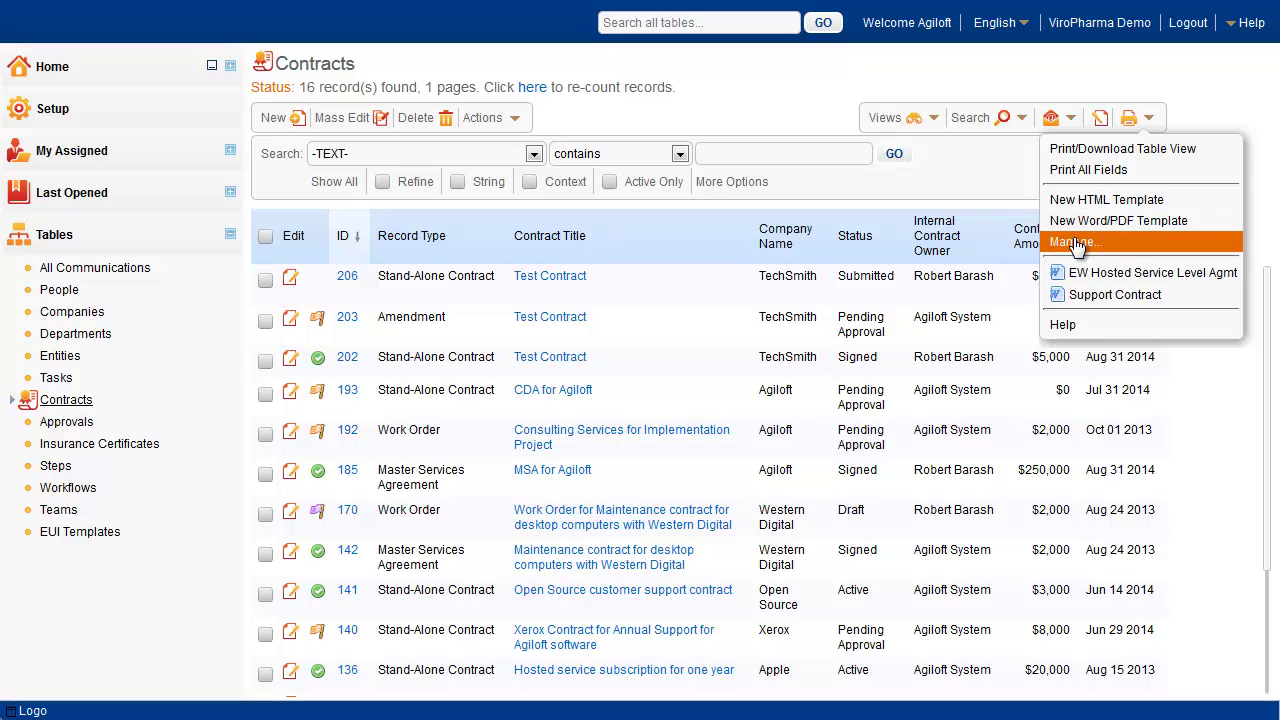
click(1075, 242)
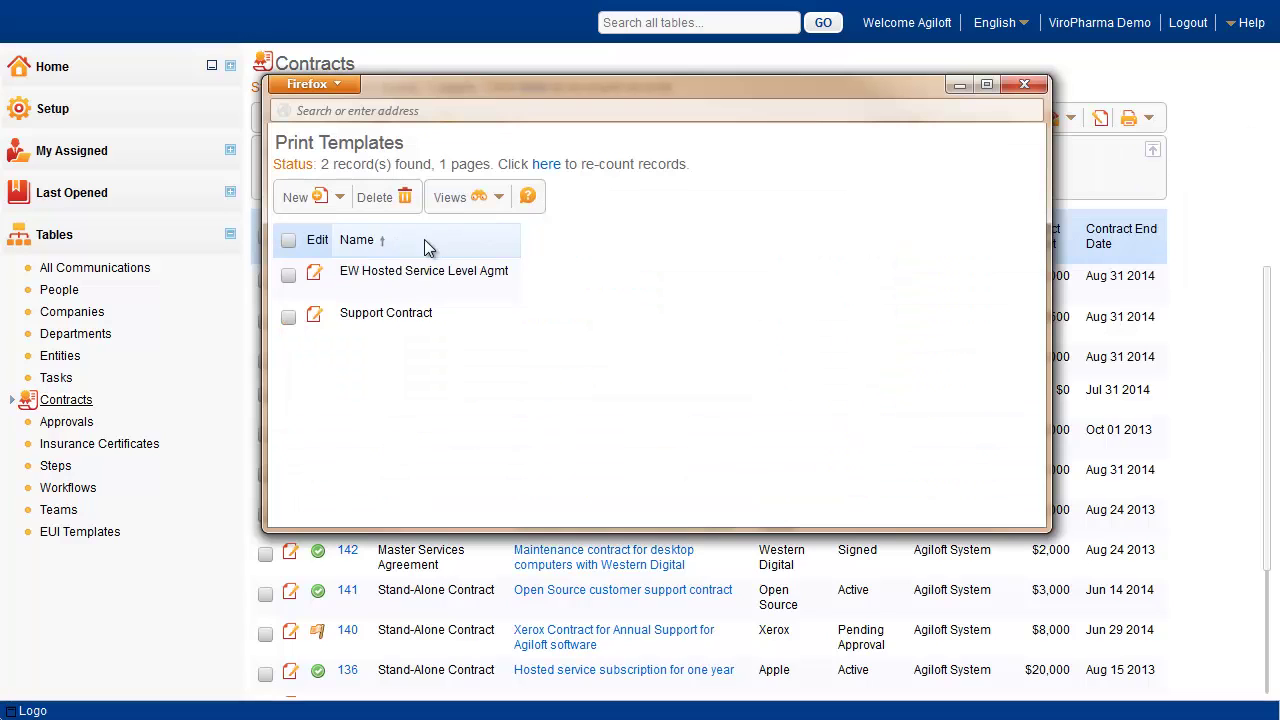
click(316, 277)
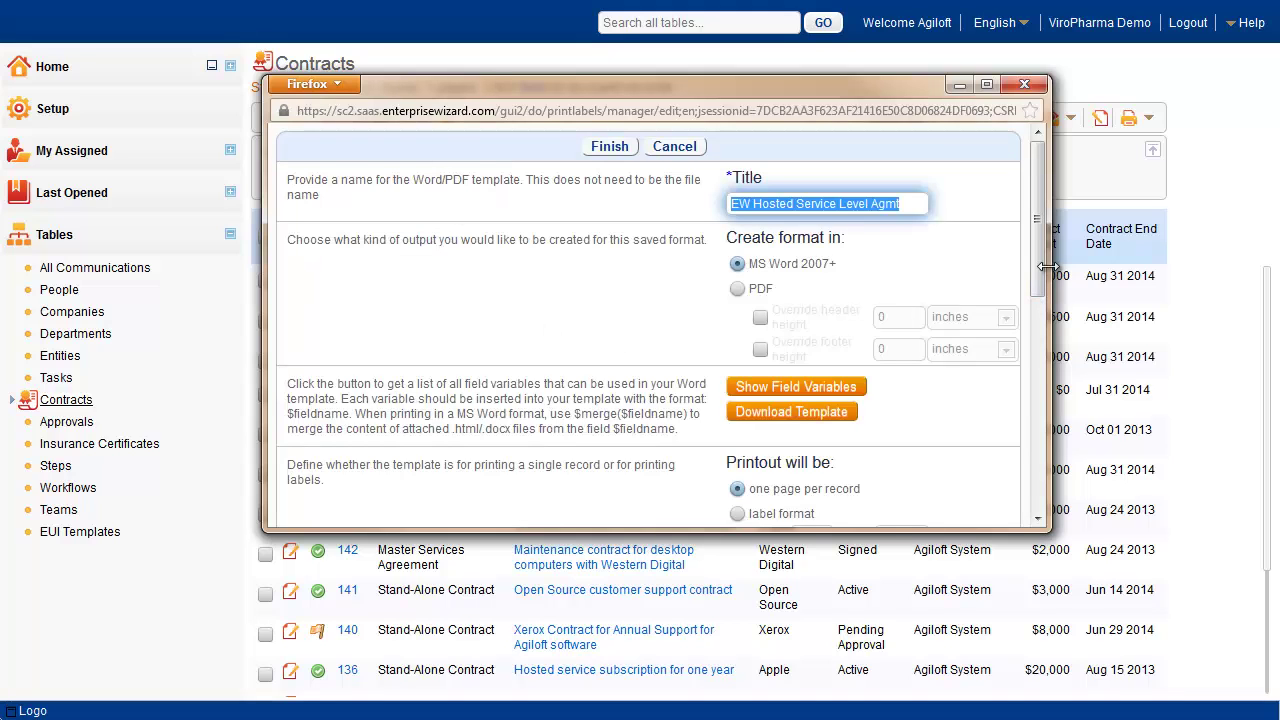
drag(1040, 300, 1035, 455)
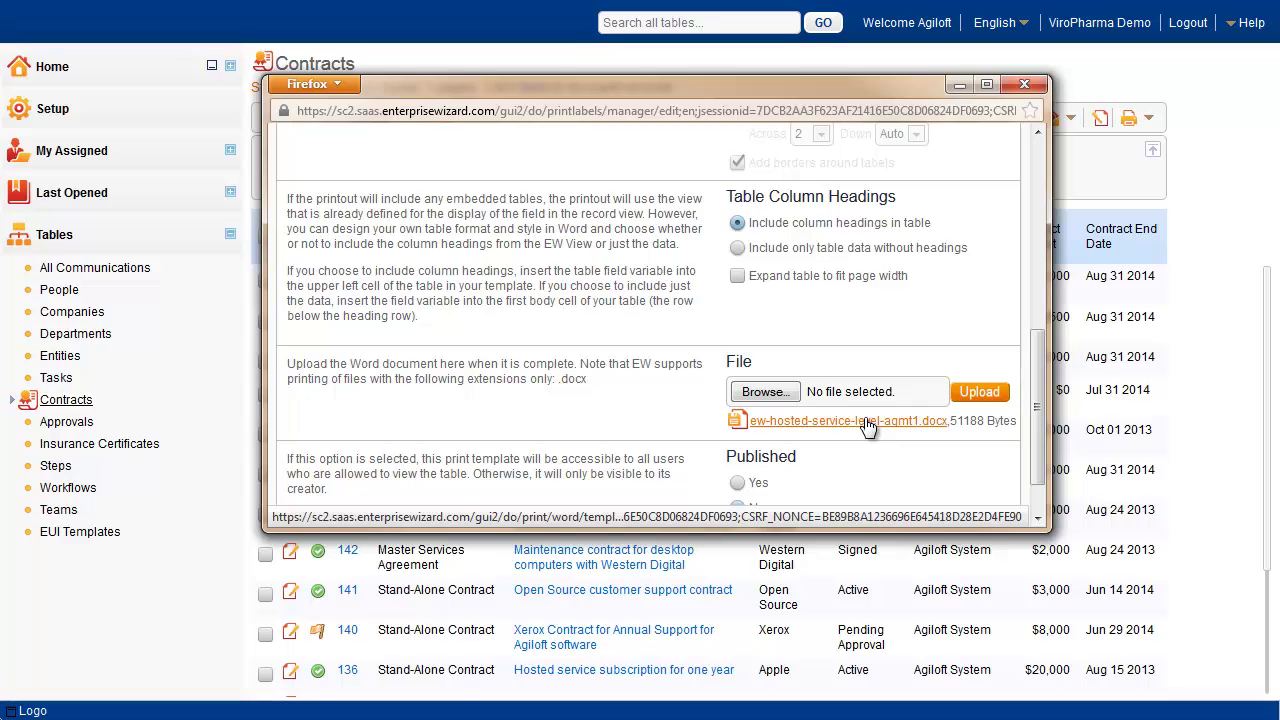
click(866, 421)
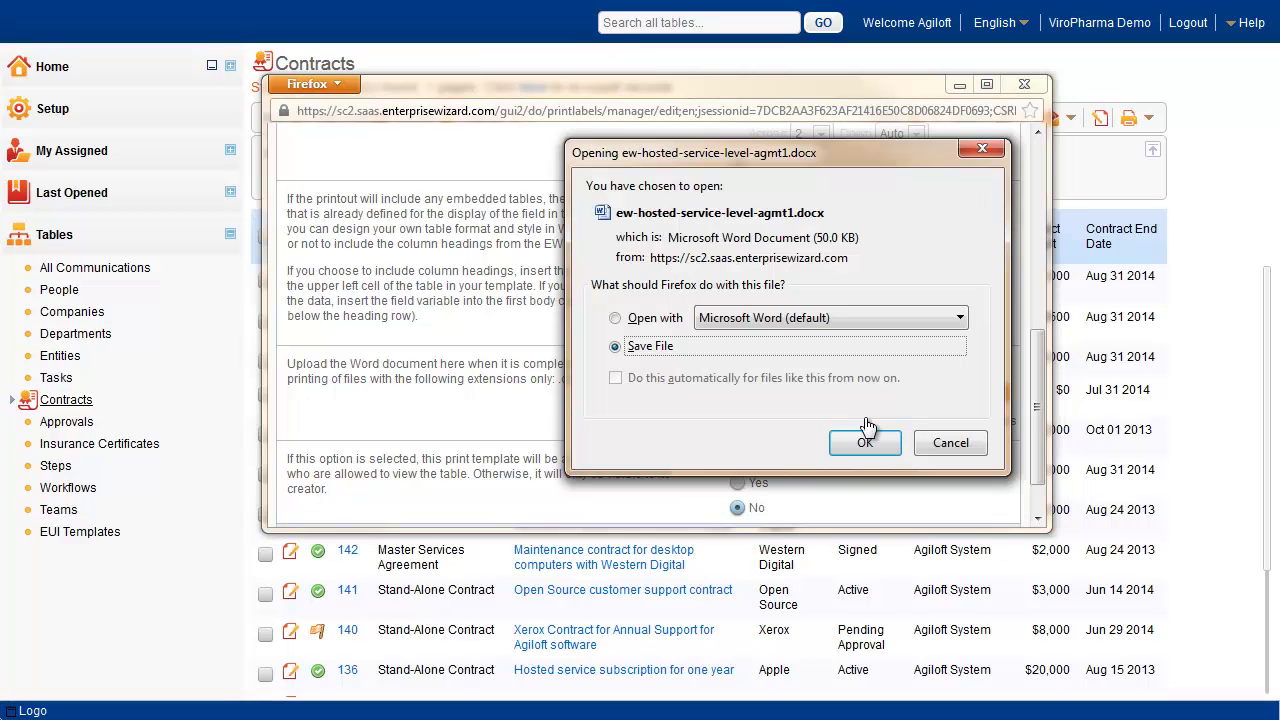
click(616, 318)
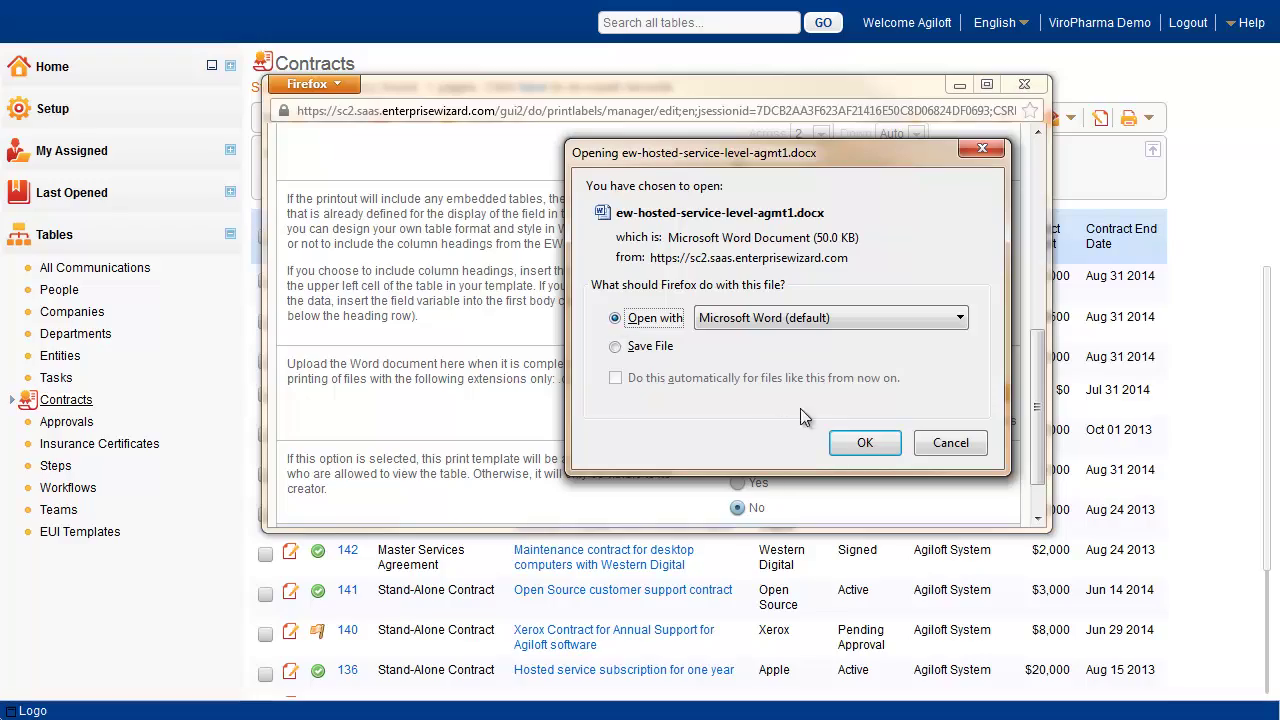
click(867, 445)
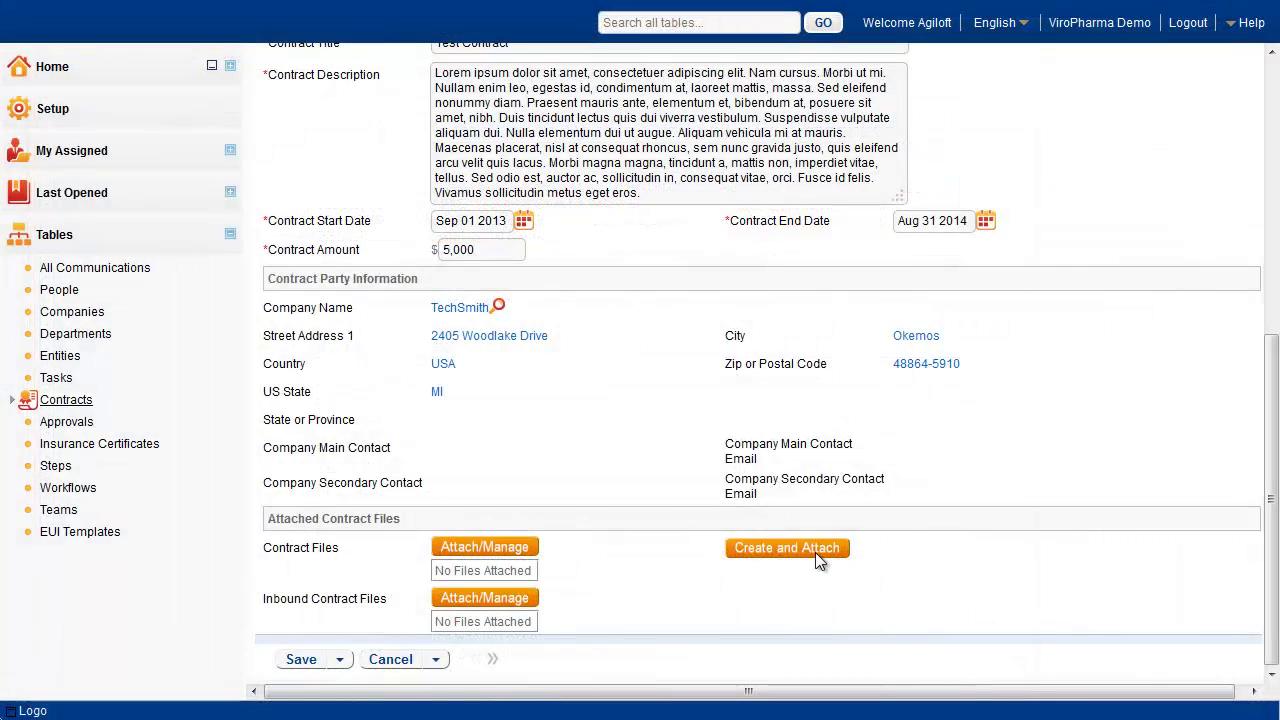
Create and attach the contract file for the Test Contract, and open the attached document in Microsoft Word.
click(815, 549)
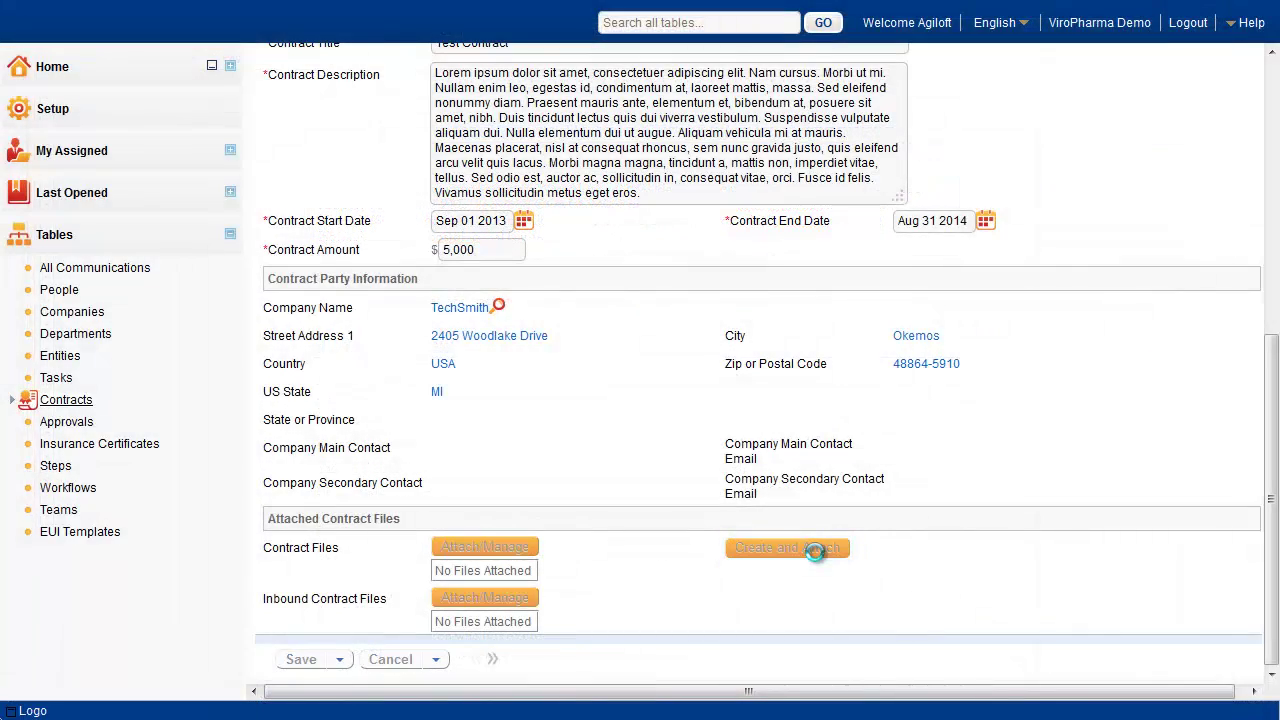
scroll(815, 560, down, 3)
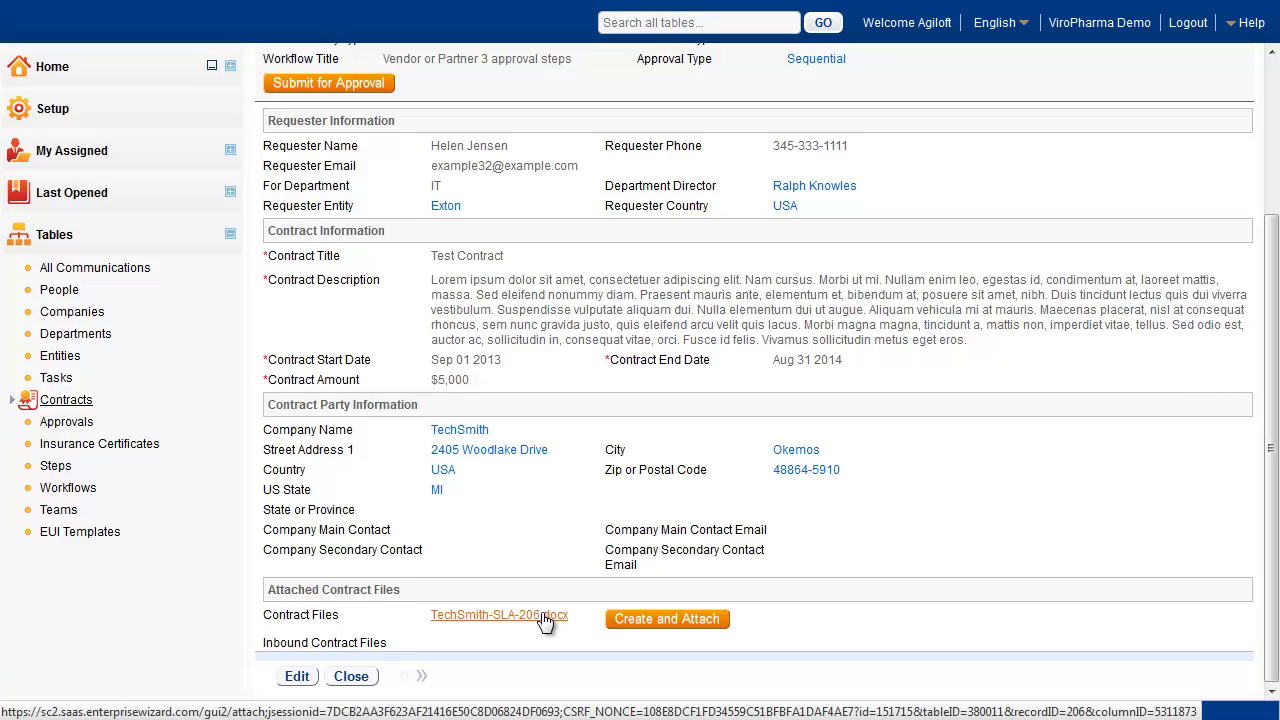
click(547, 617)
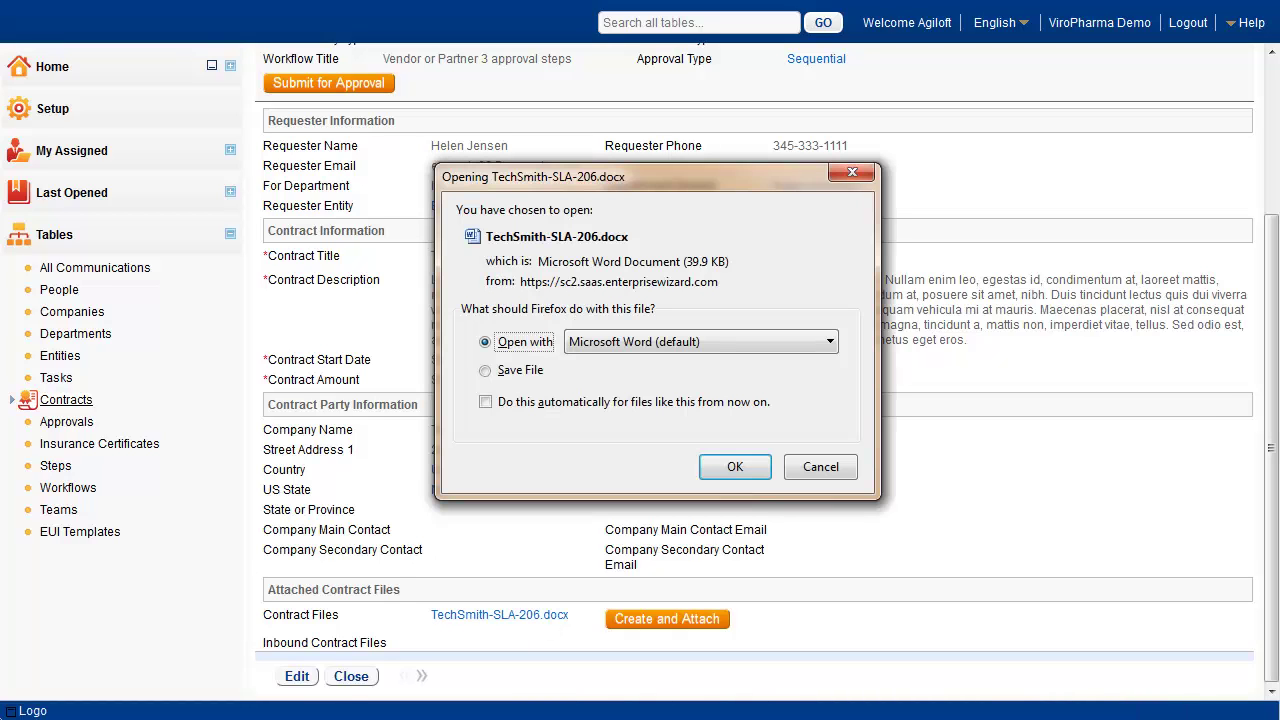
click(730, 470)
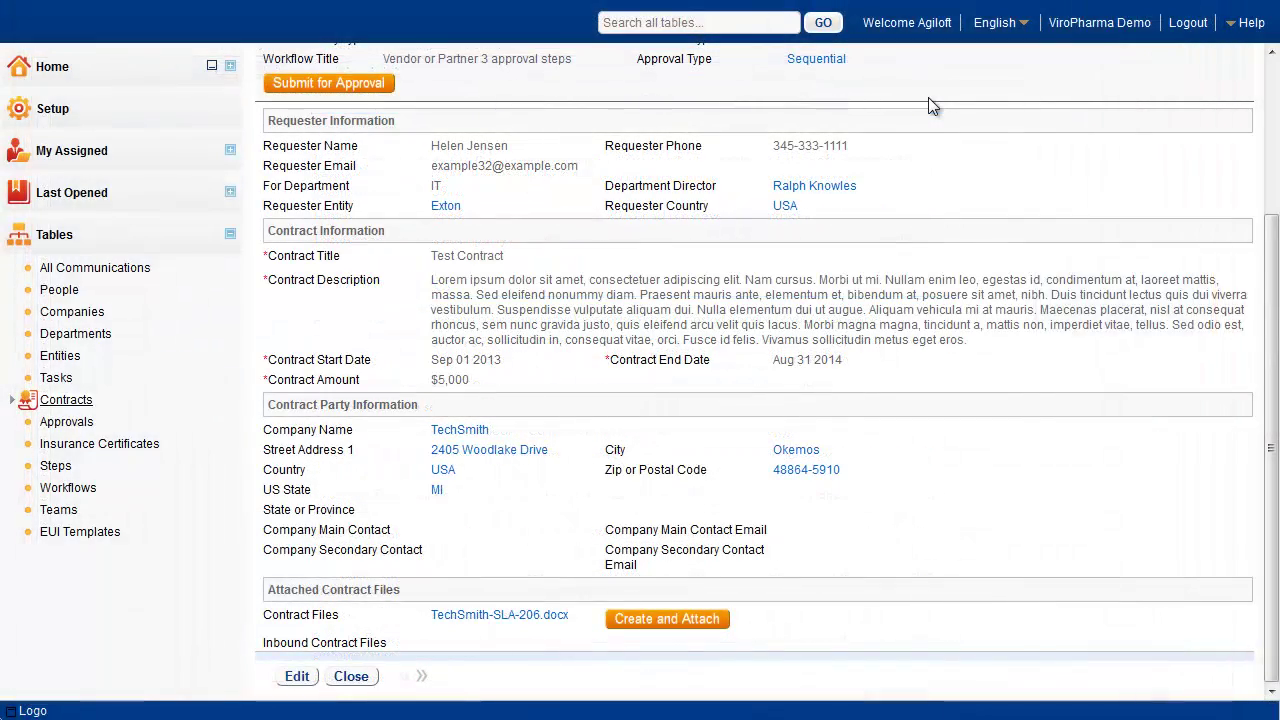
Submit the Test Contract for approval and complete its Contract Manager Team review with Approved - Route Forward.
click(340, 84)
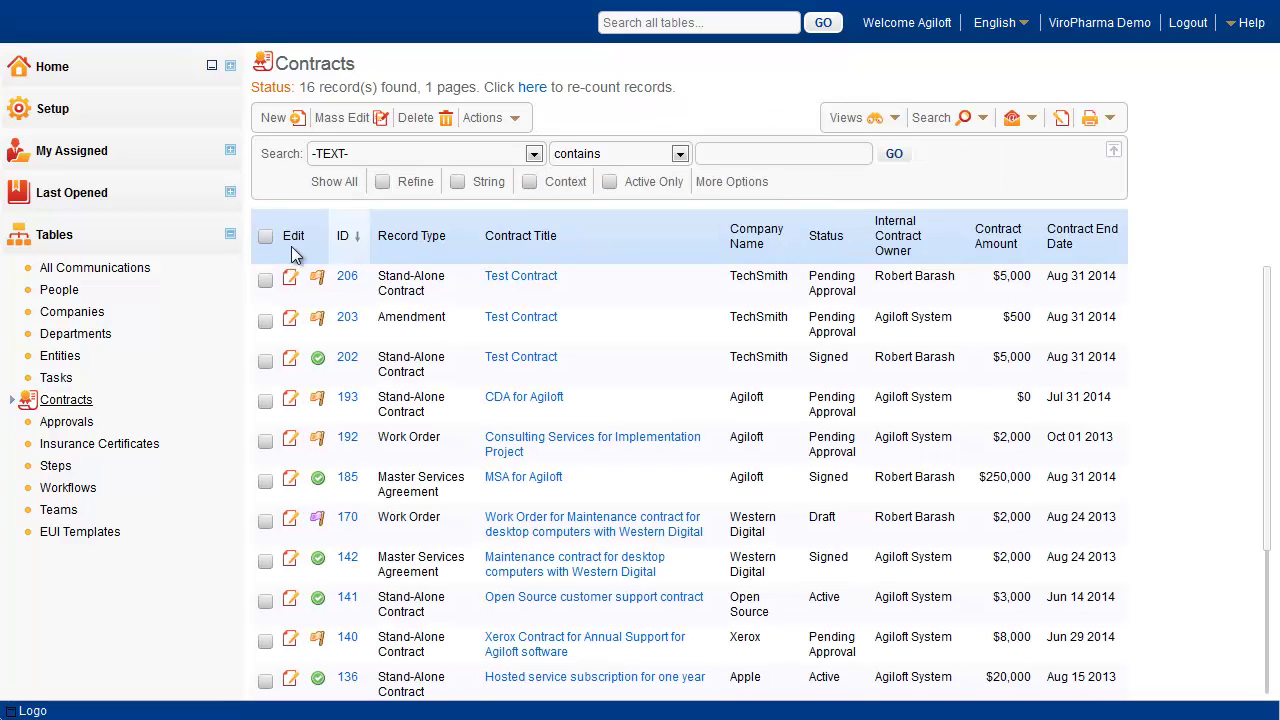
click(290, 279)
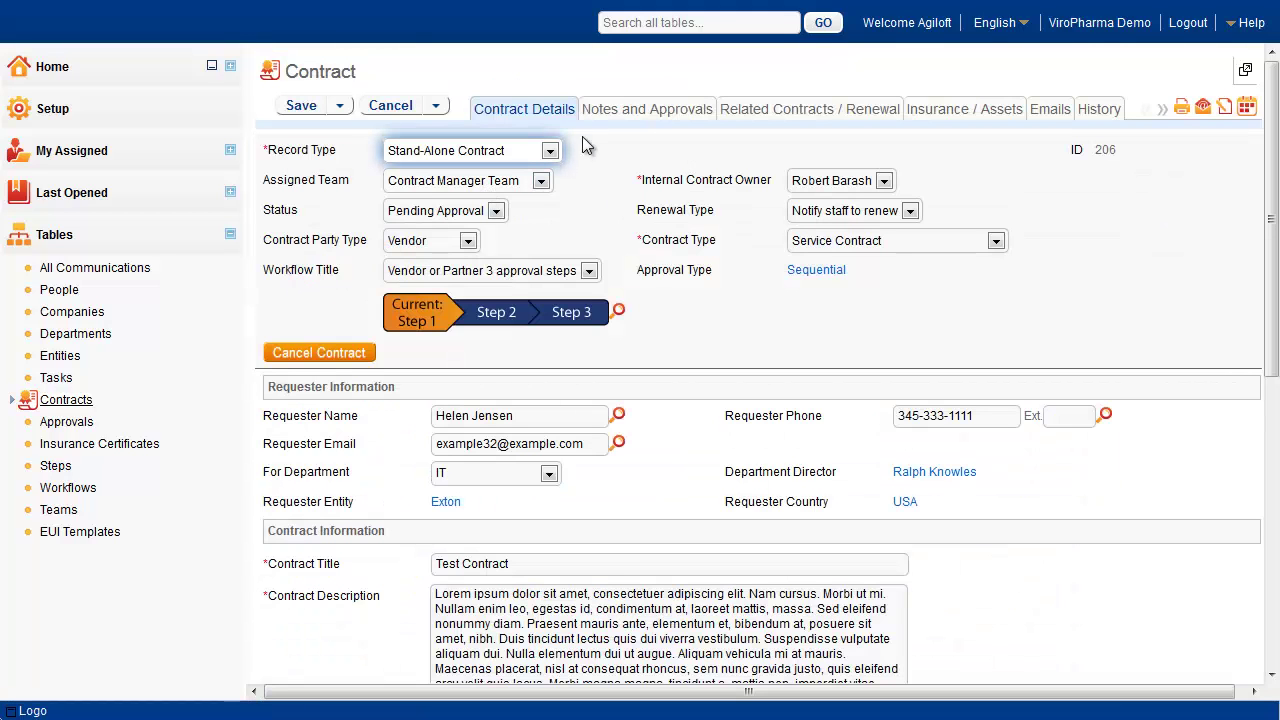
click(647, 112)
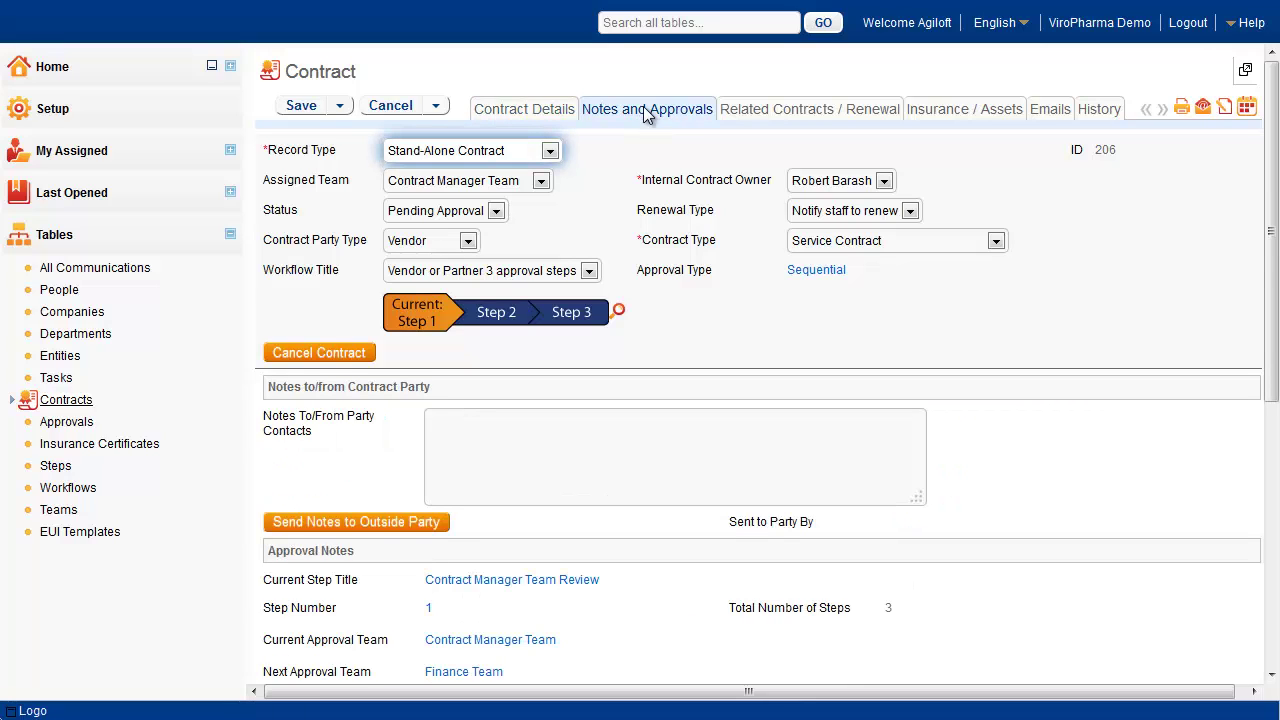
drag(1265, 224, 1265, 471)
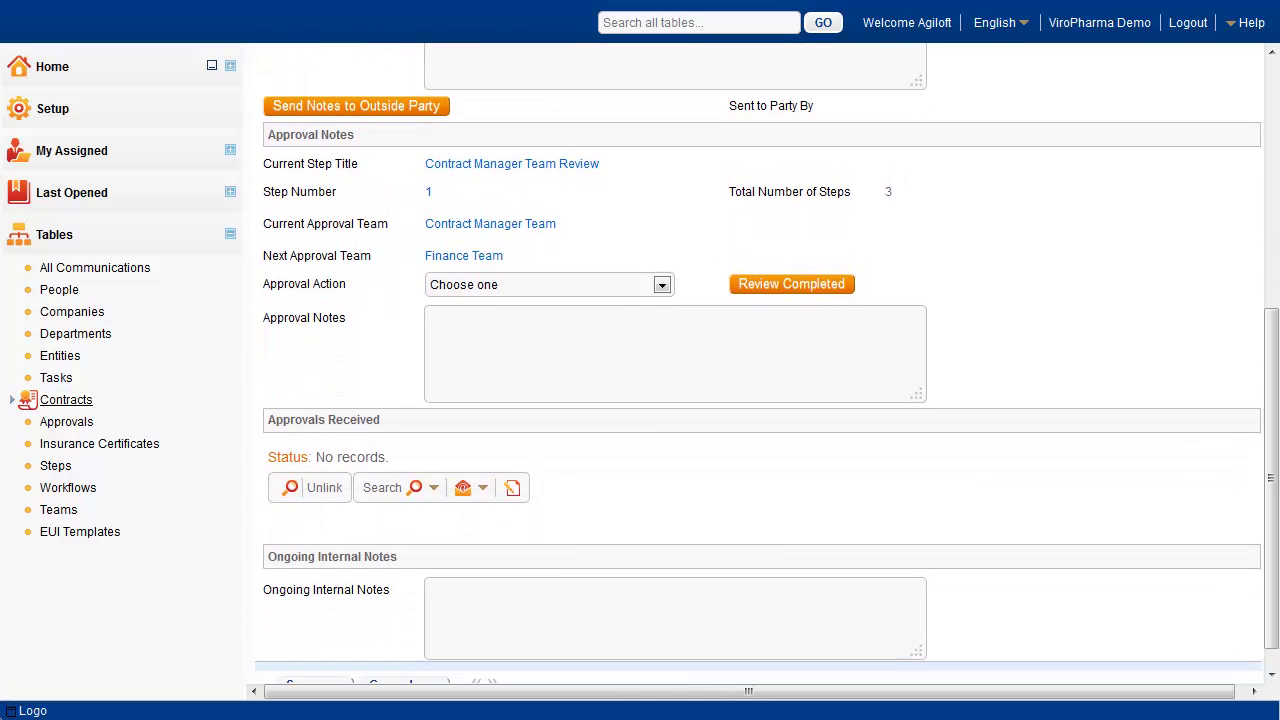
click(661, 284)
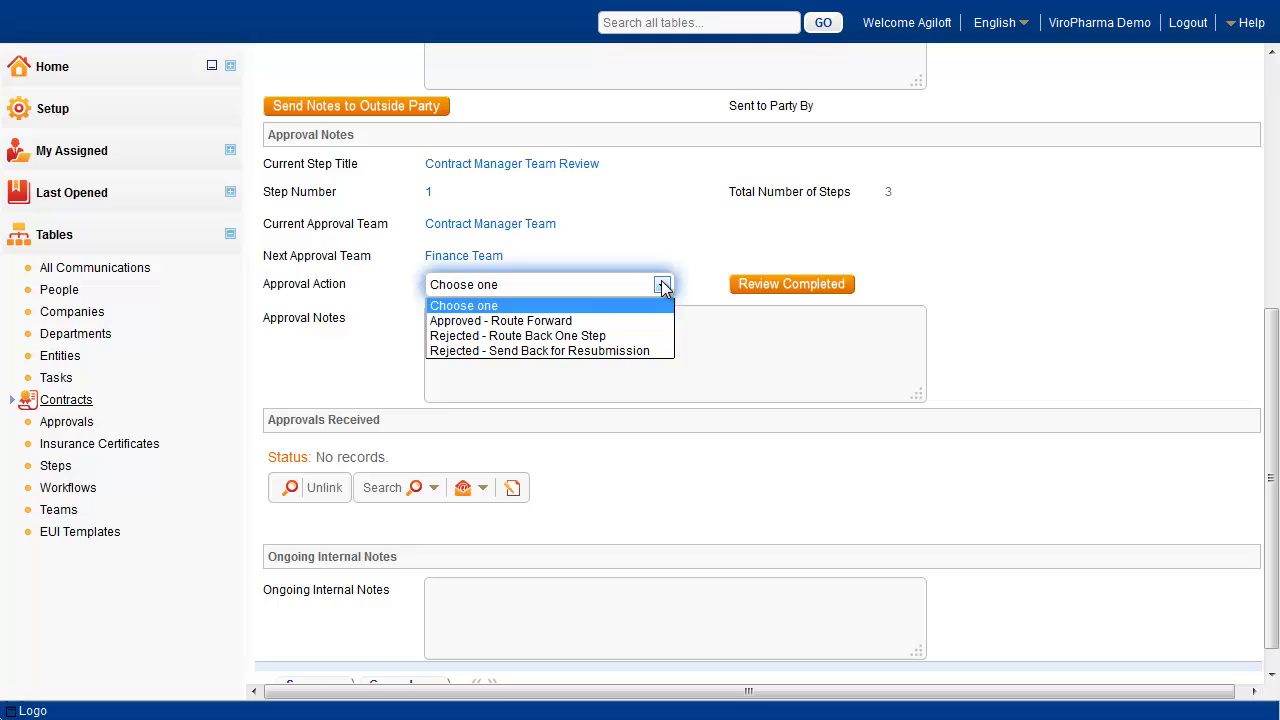
click(569, 321)
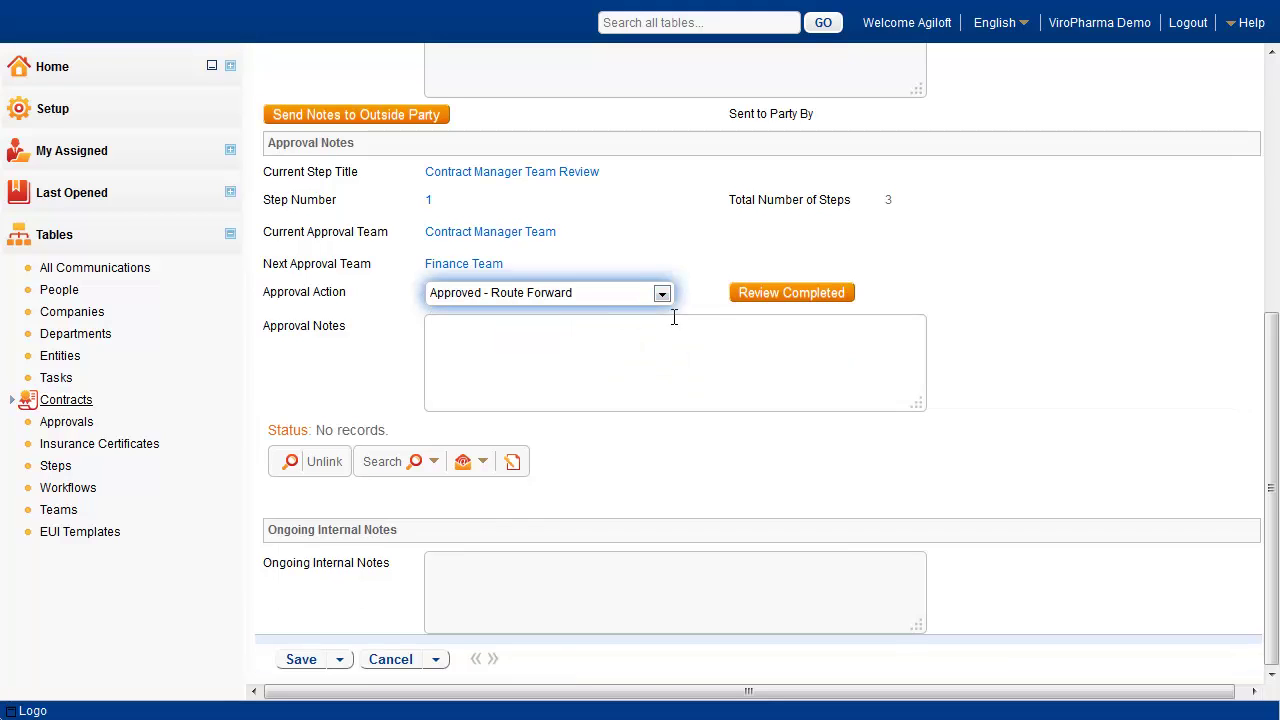
click(786, 294)
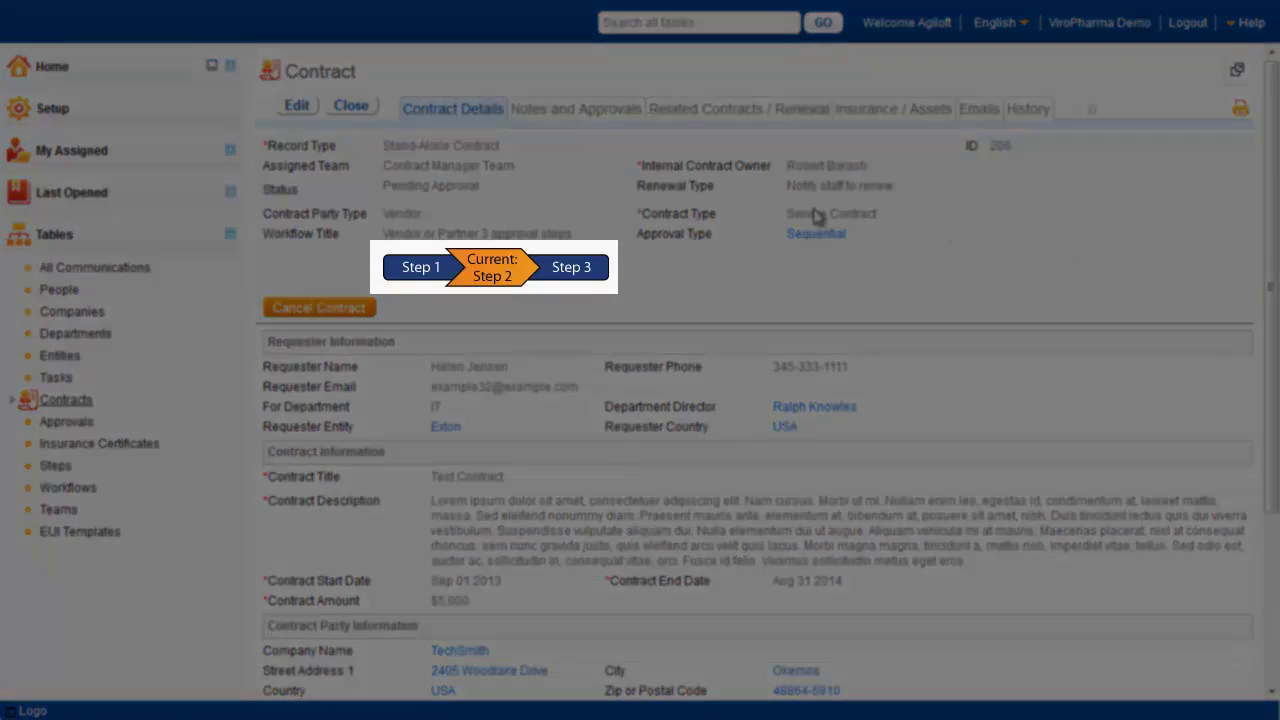
Complete the Finance Team approval step of the Test Contract with Approved - Route Forward.
click(299, 104)
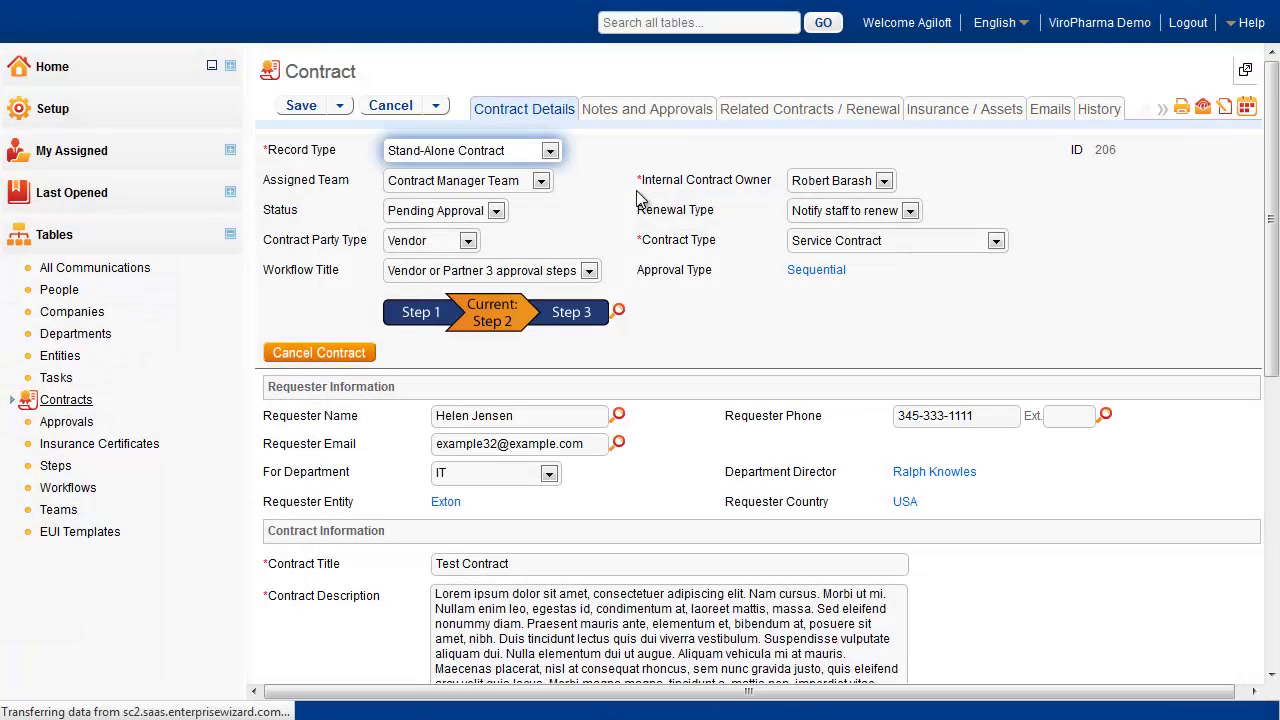
click(648, 113)
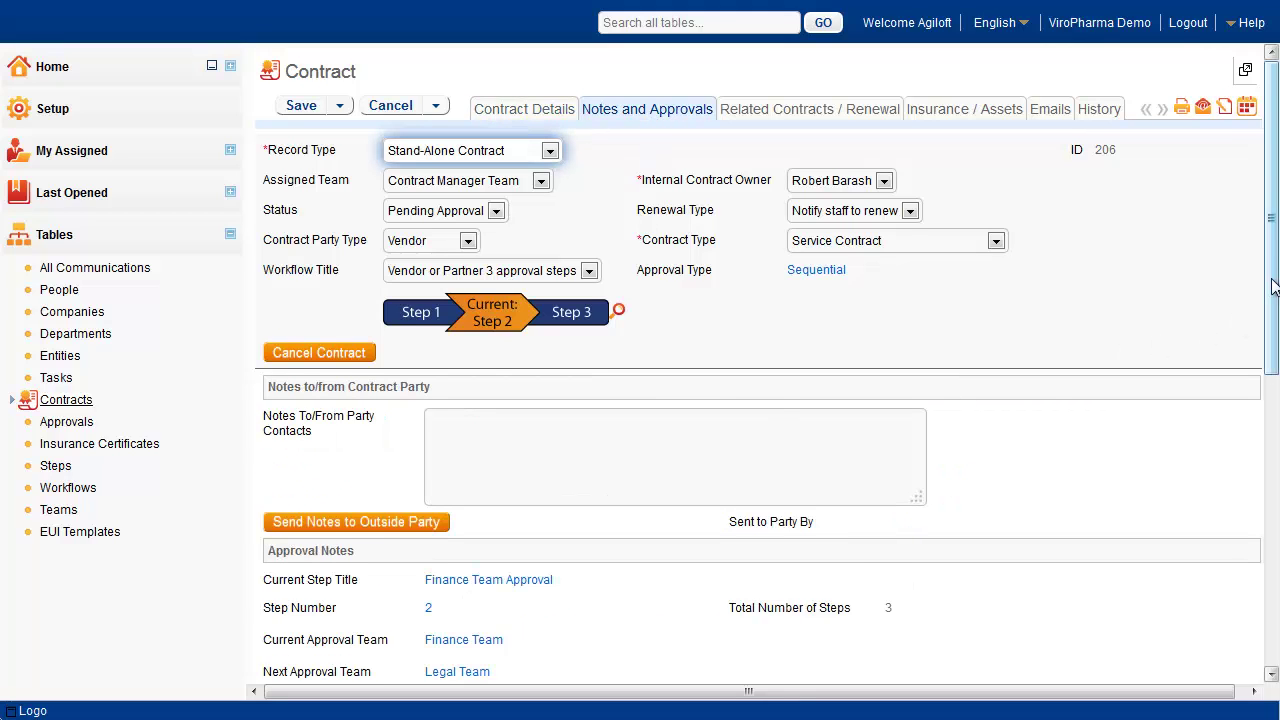
drag(1270, 300, 1268, 418)
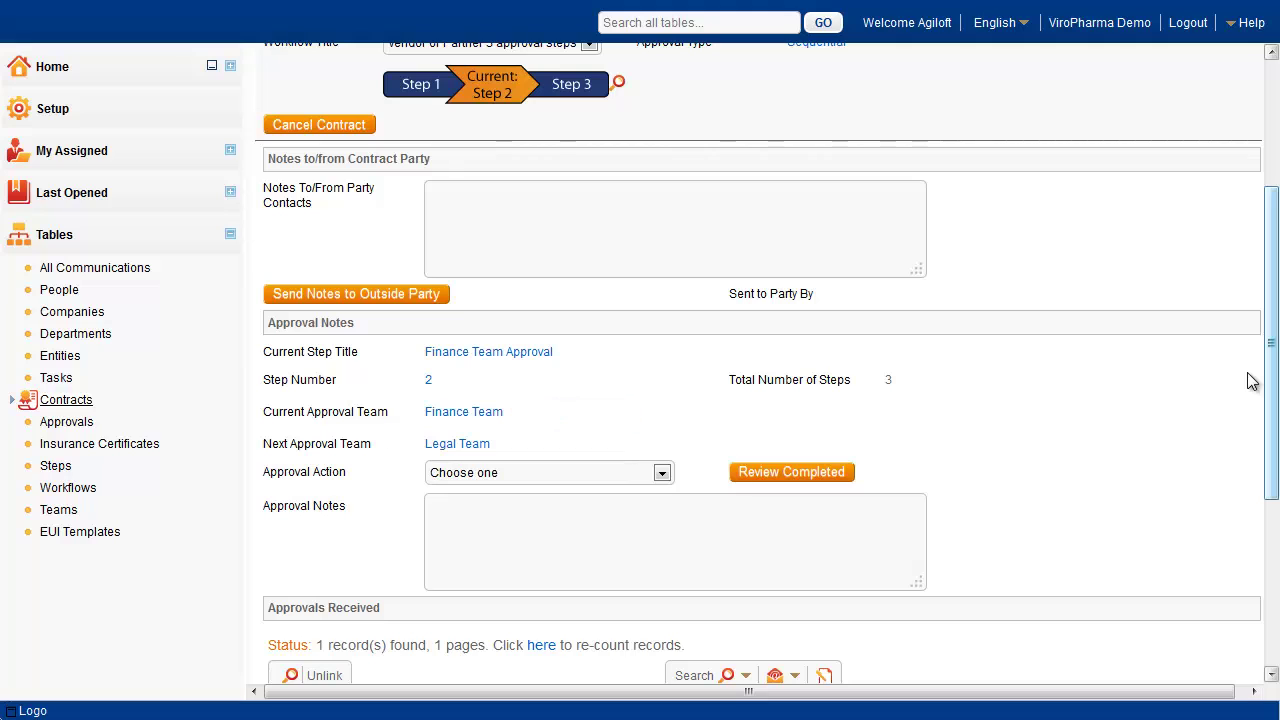
drag(1273, 218, 1273, 385)
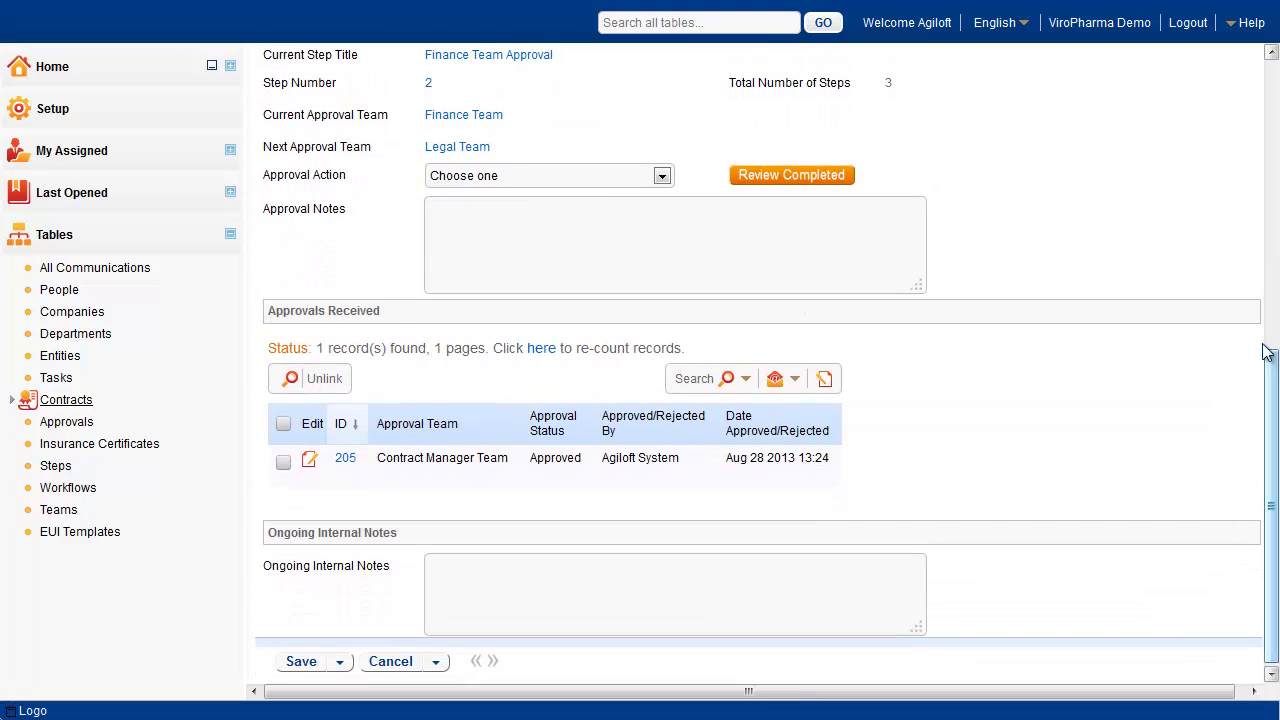
click(658, 177)
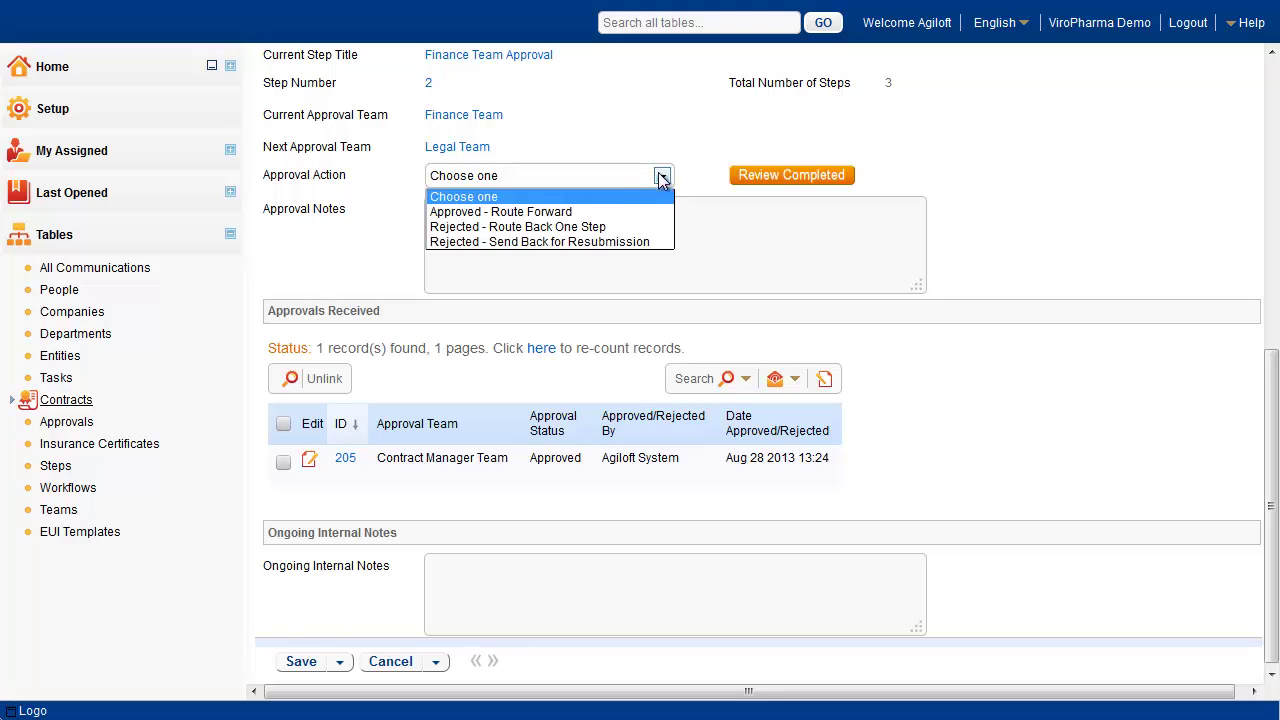
click(583, 212)
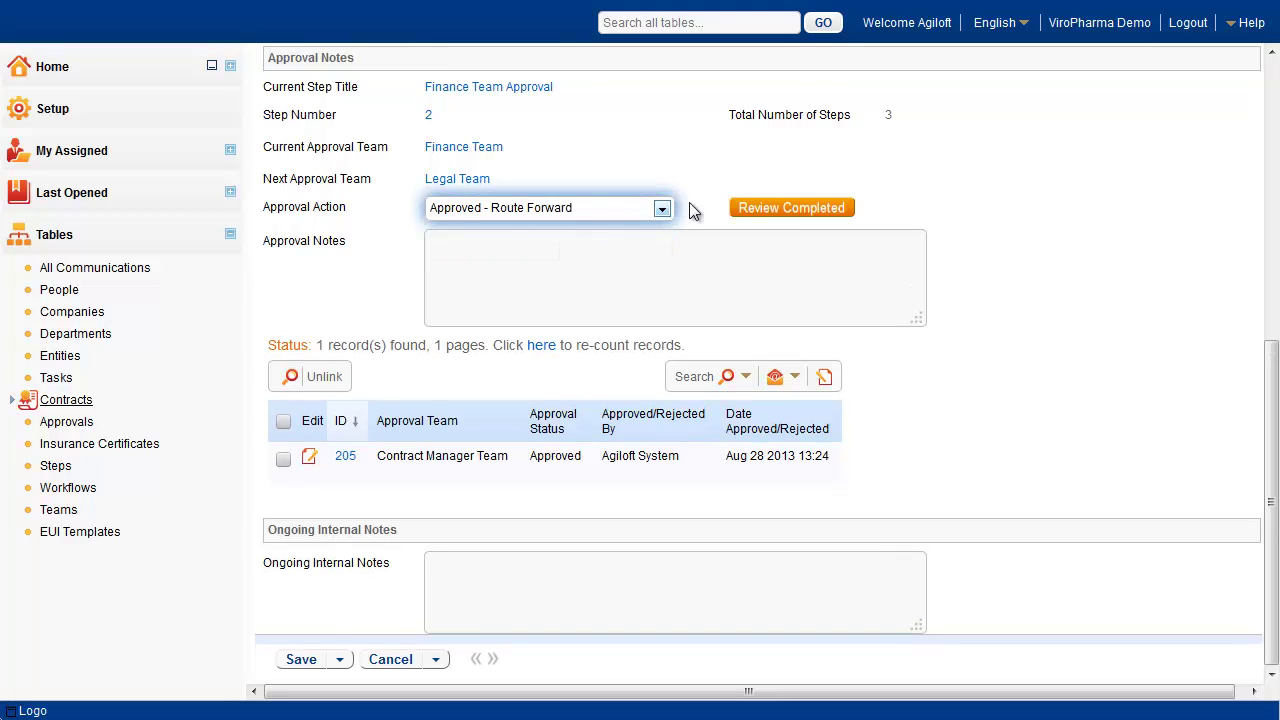
click(773, 207)
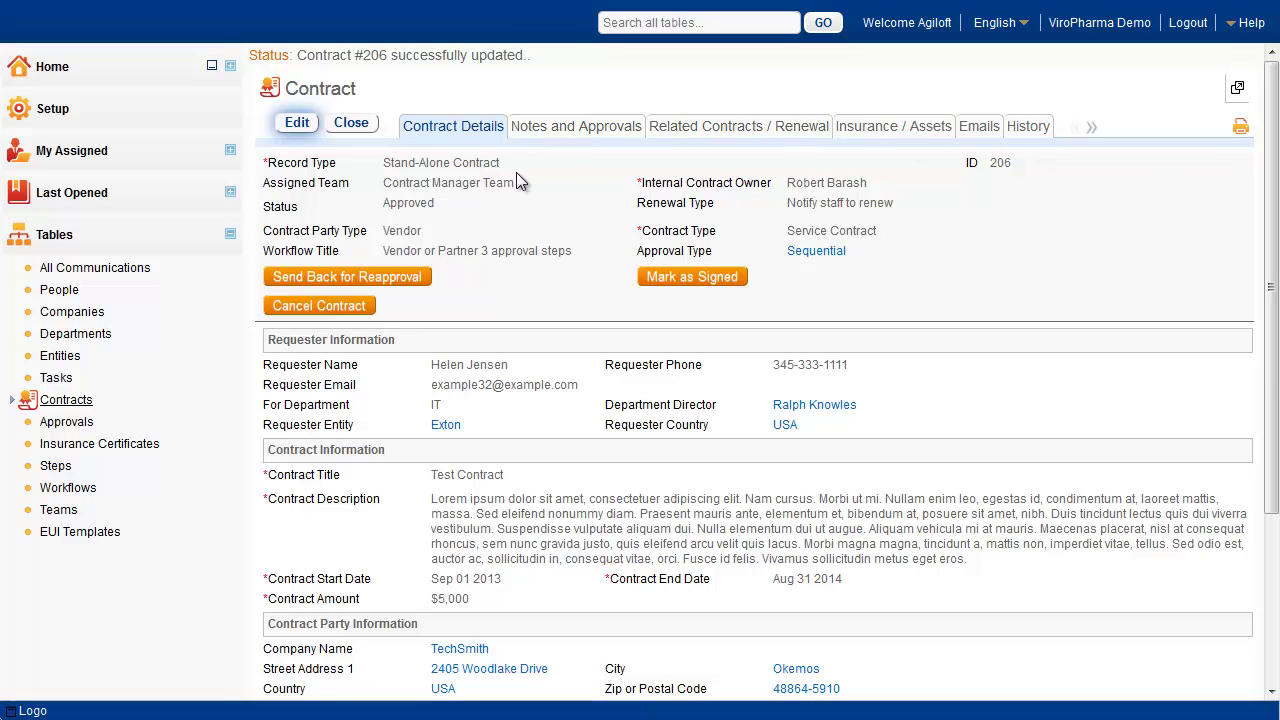
Mark the fully approved Test Contract as signed.
click(696, 277)
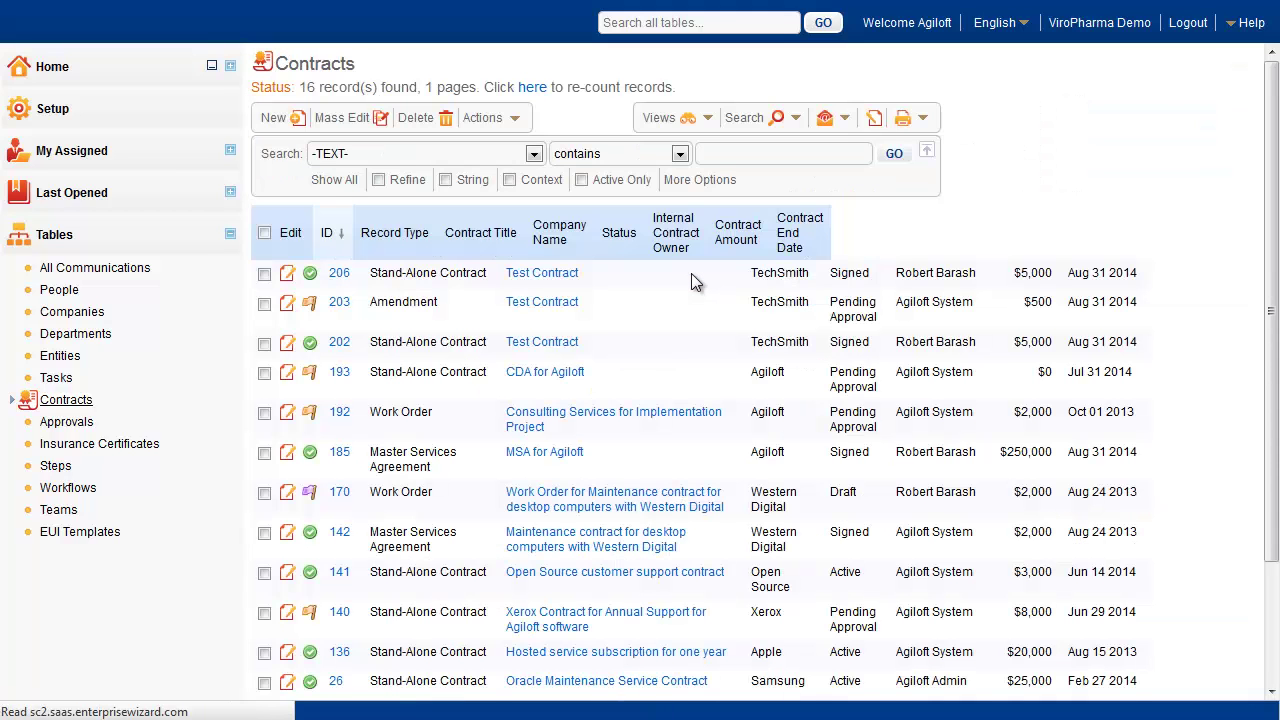
click(543, 275)
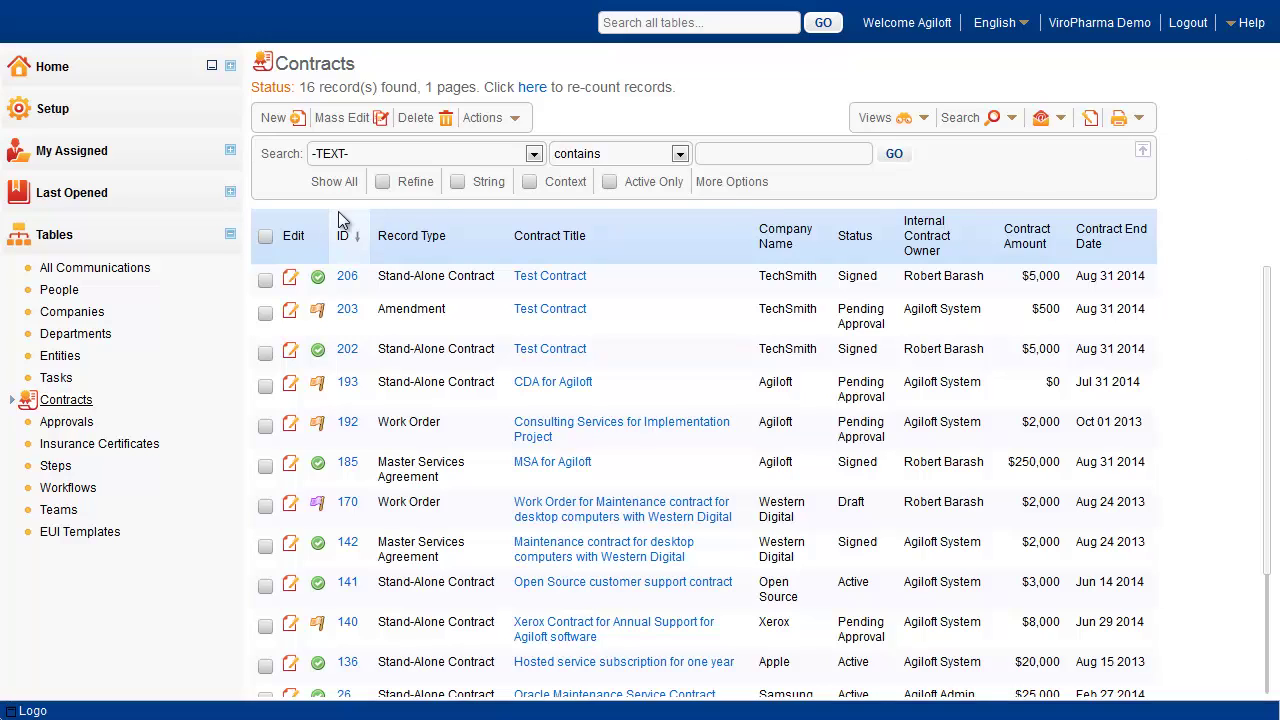
Generate an Amendment record from the signed Test Contract 206 and submit the amendment for approval.
click(289, 278)
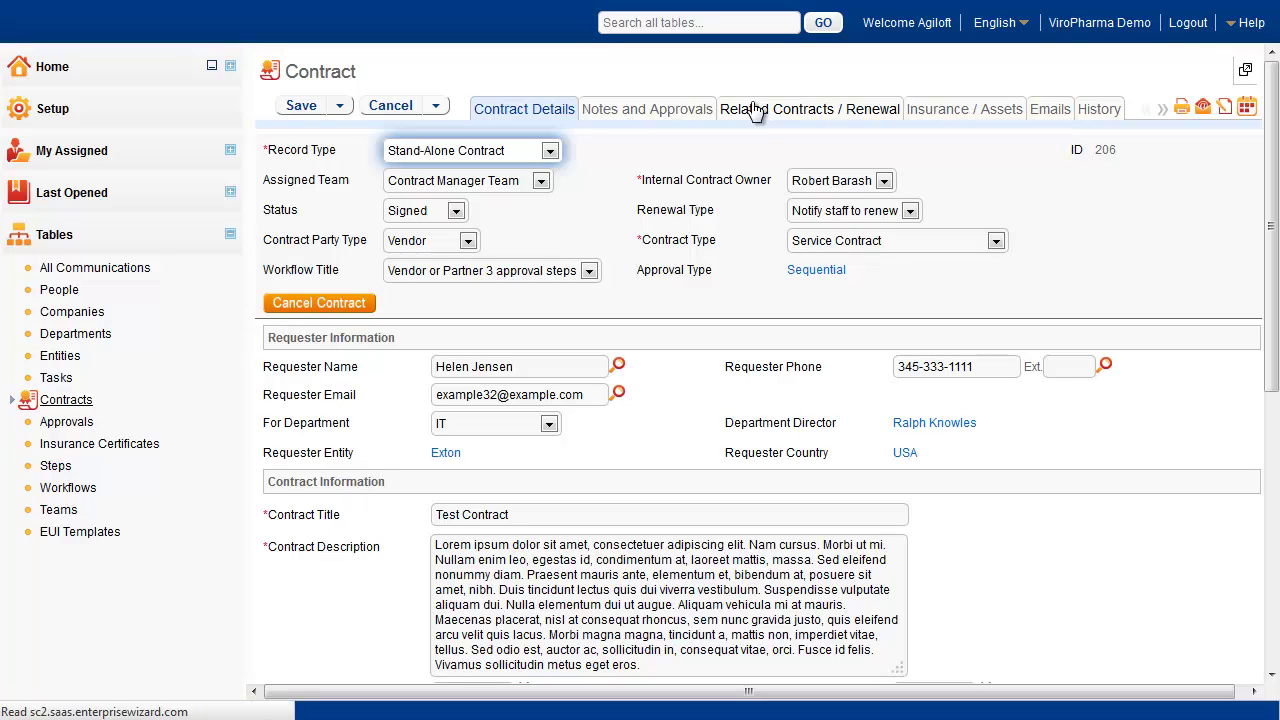
click(755, 110)
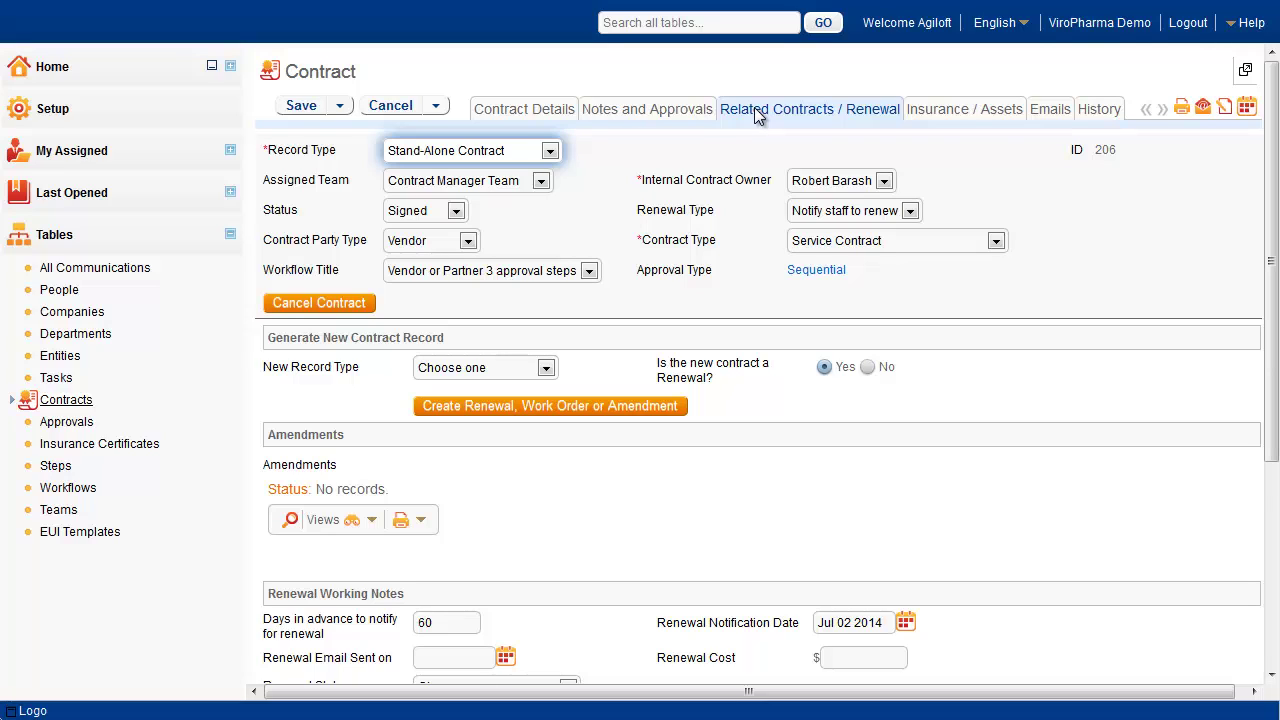
click(545, 368)
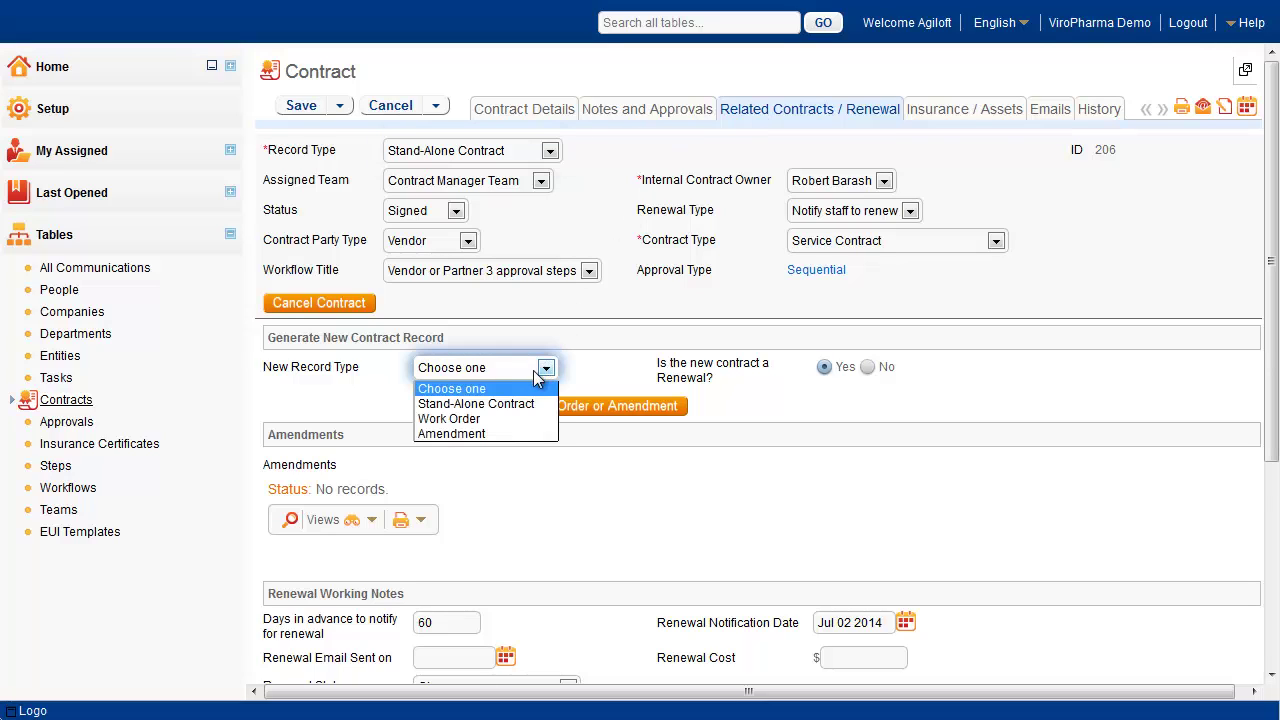
click(463, 434)
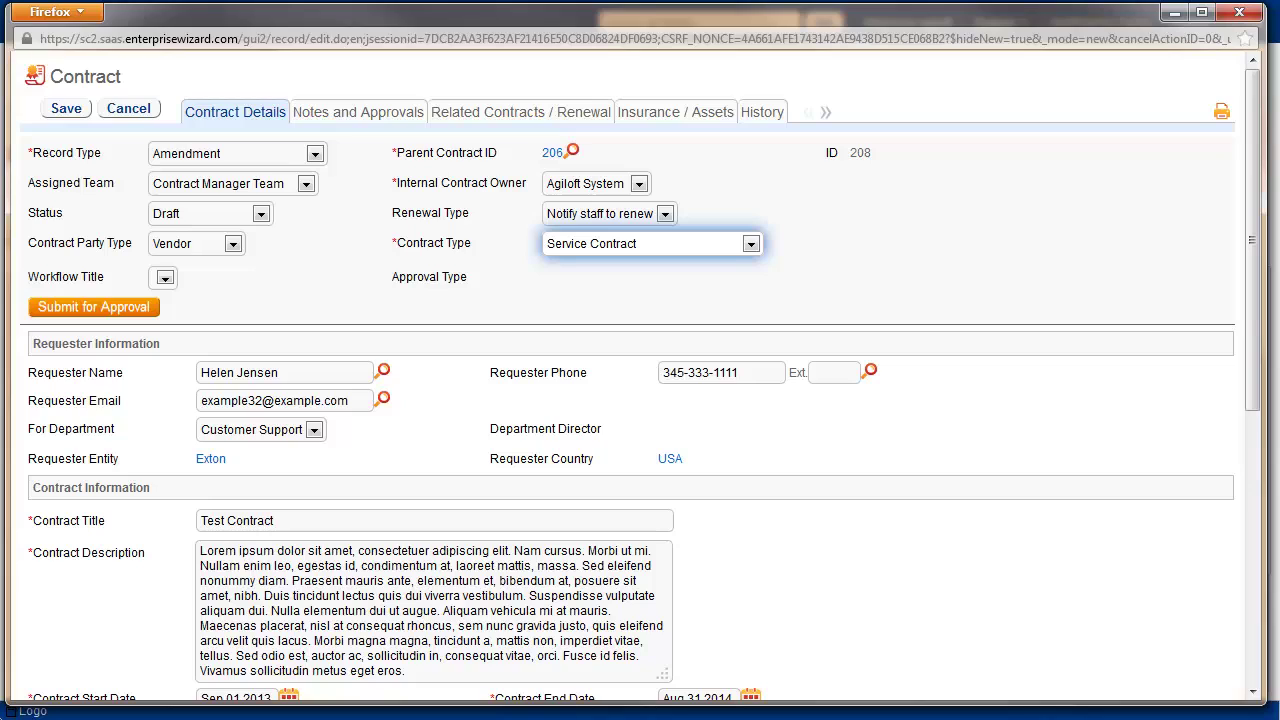
click(117, 306)
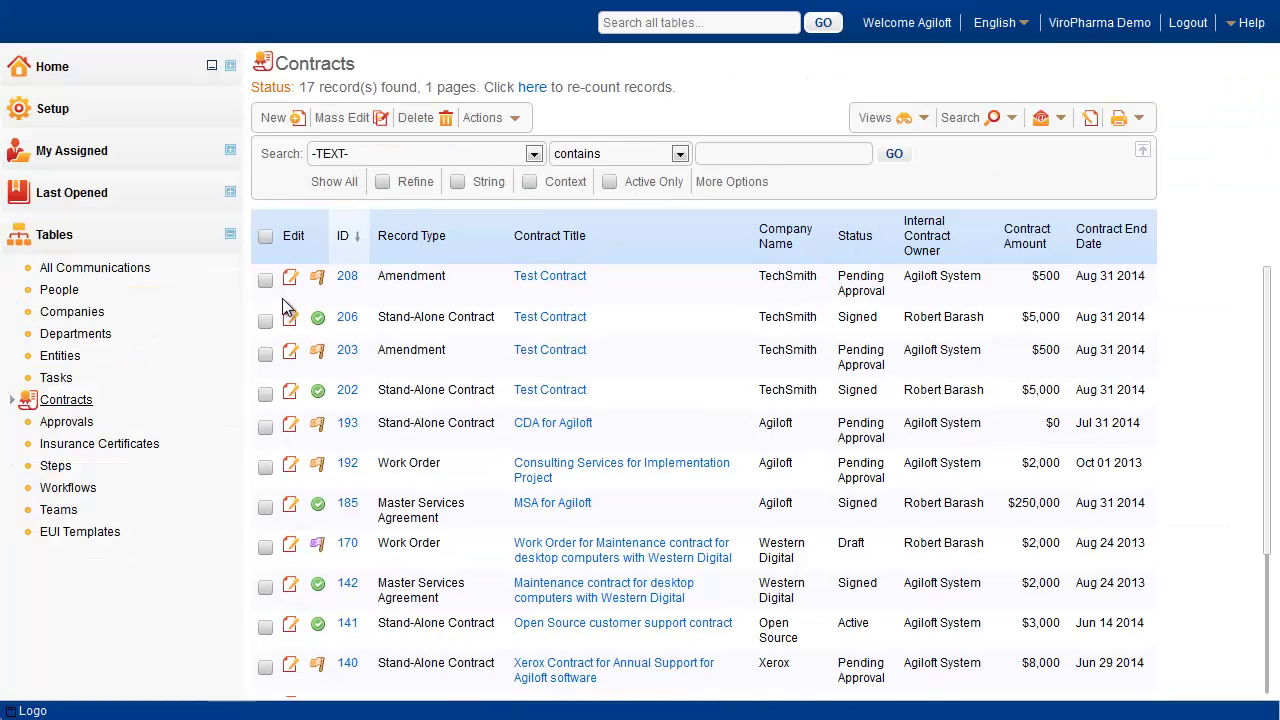
Review the linked amendments and renewal working notes of the signed Test Contract 206.
click(289, 319)
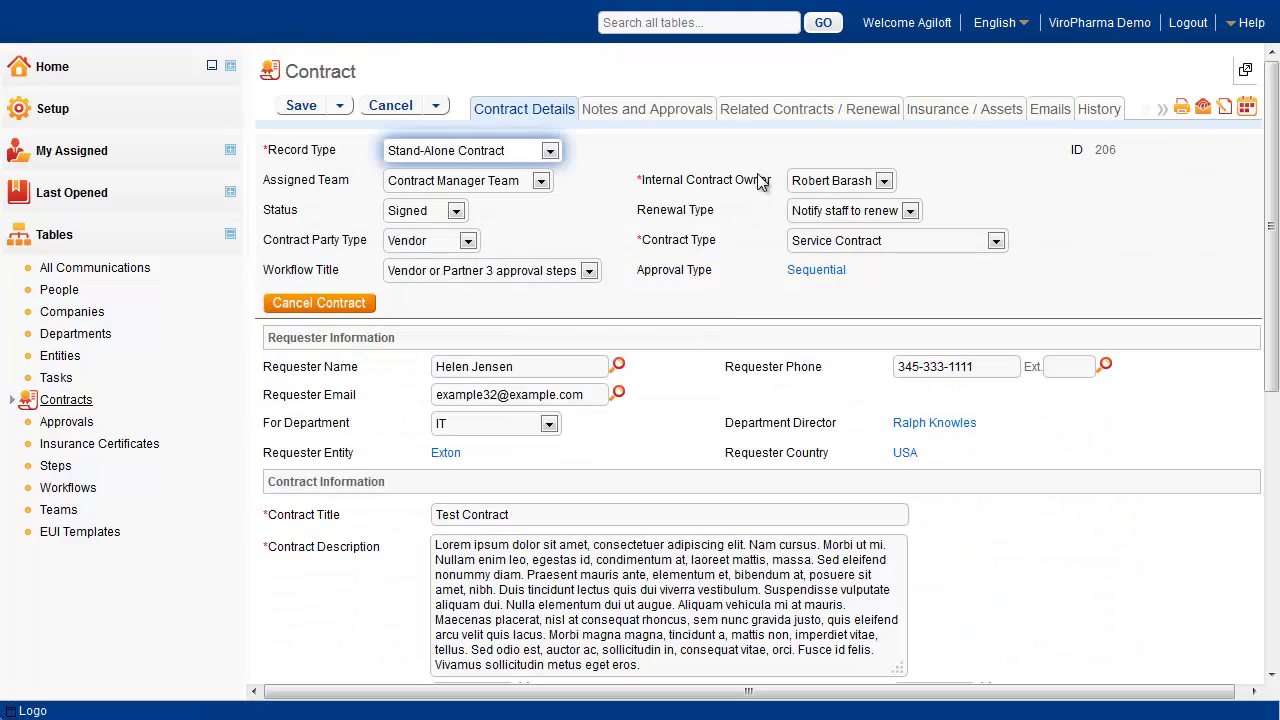
click(787, 112)
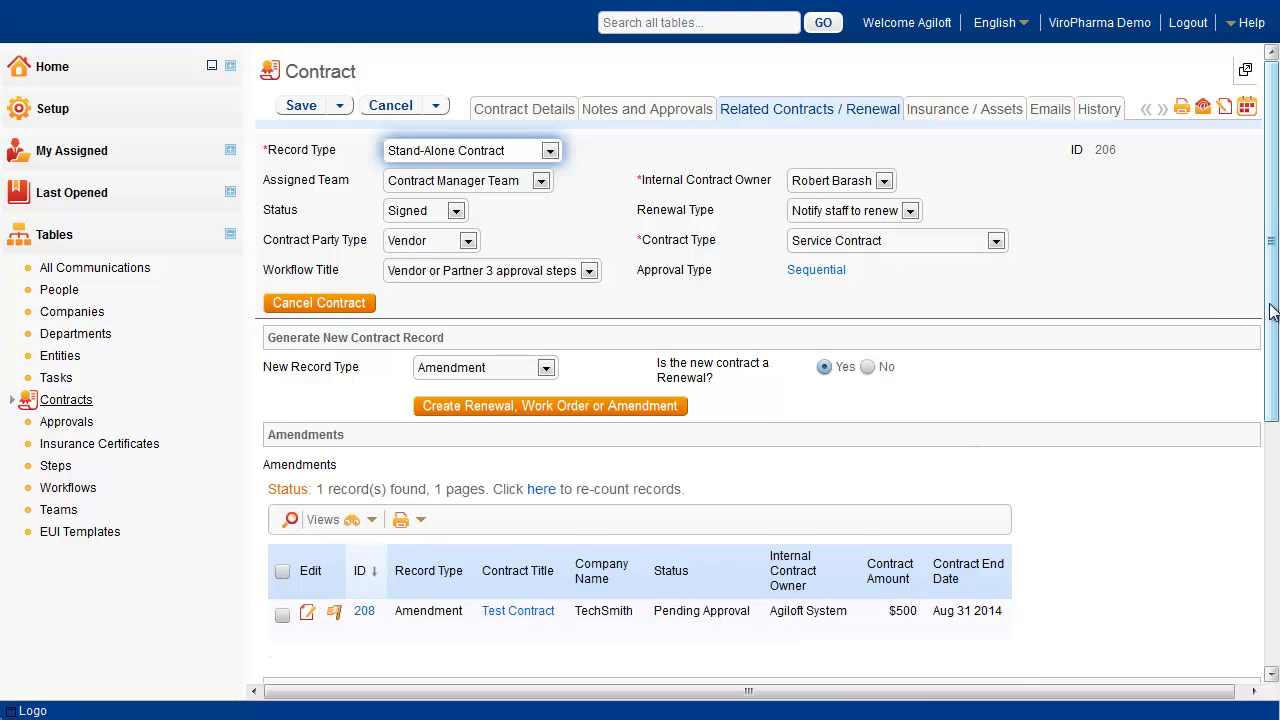
drag(1271, 314, 1276, 486)
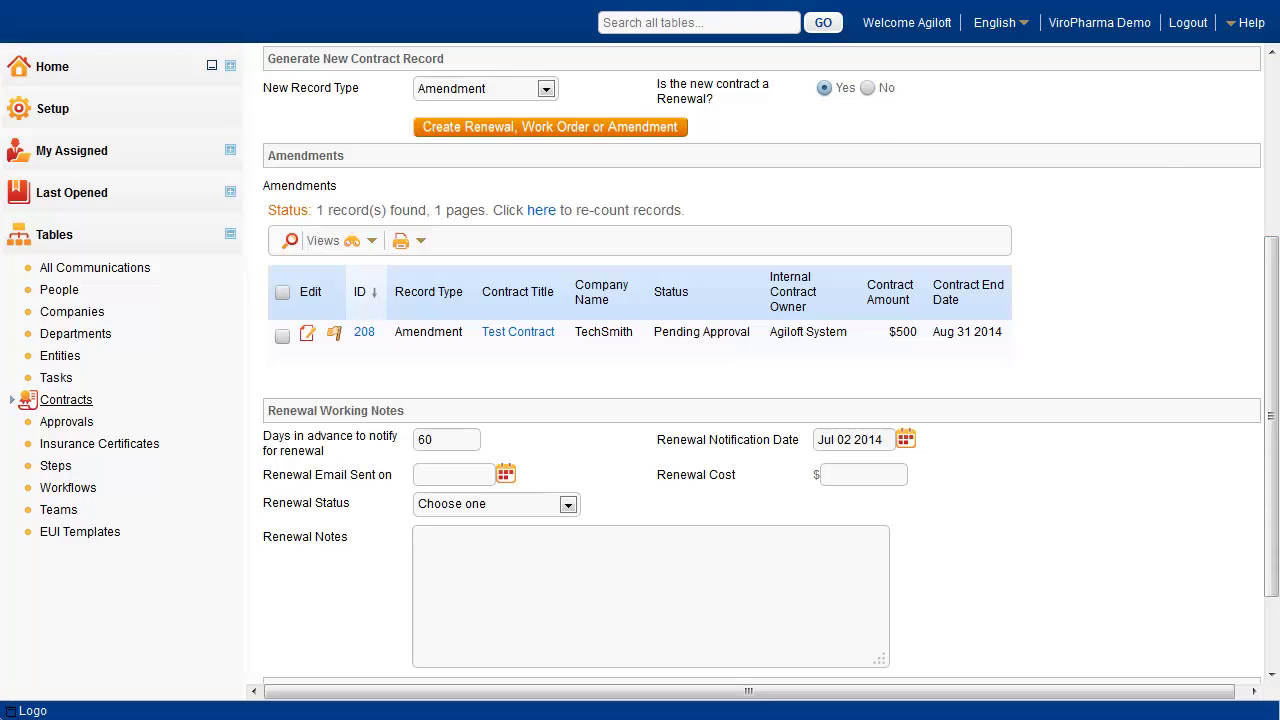